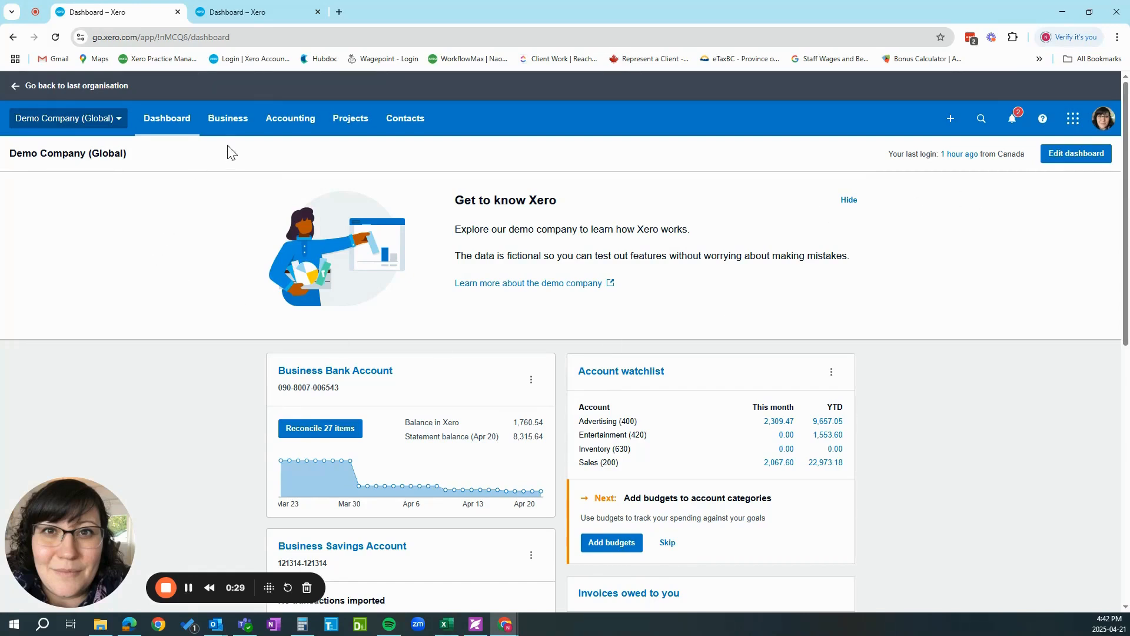
Start a new bill from Seafirst Insurance with both the date and the due date set to 21 Apr 2025.
left_click(229, 120)
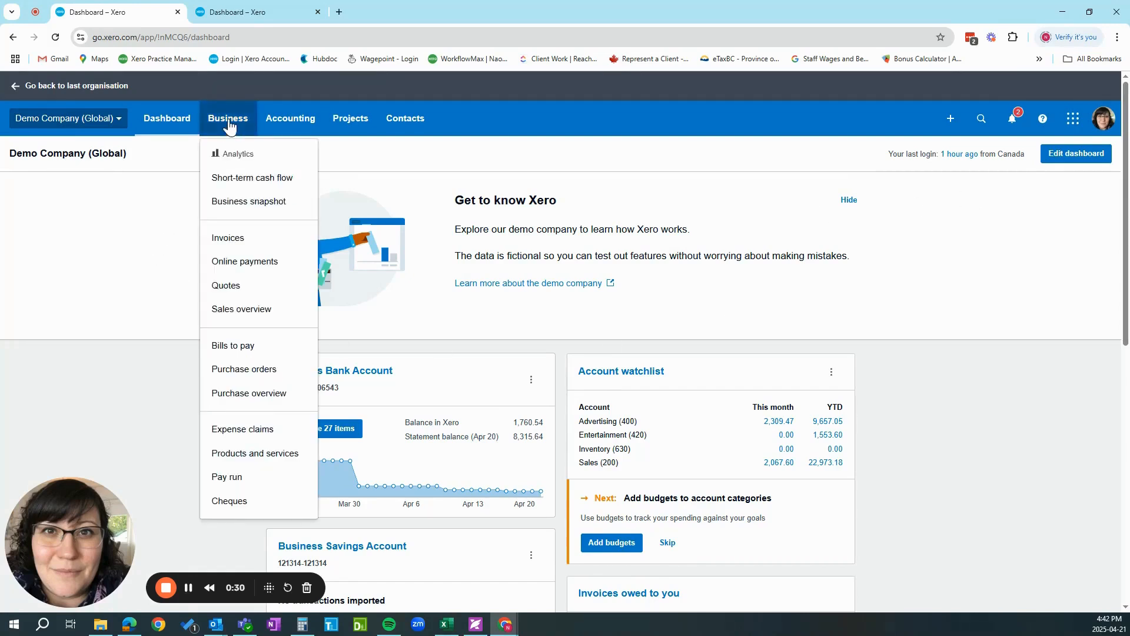
left_click(224, 346)
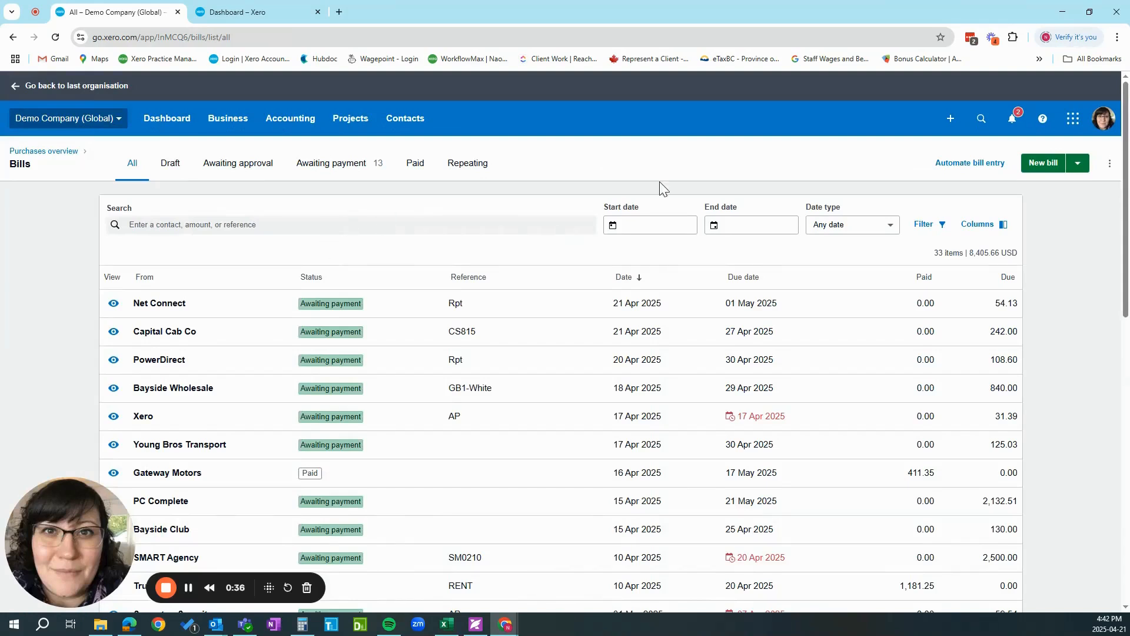
left_click(1042, 163)
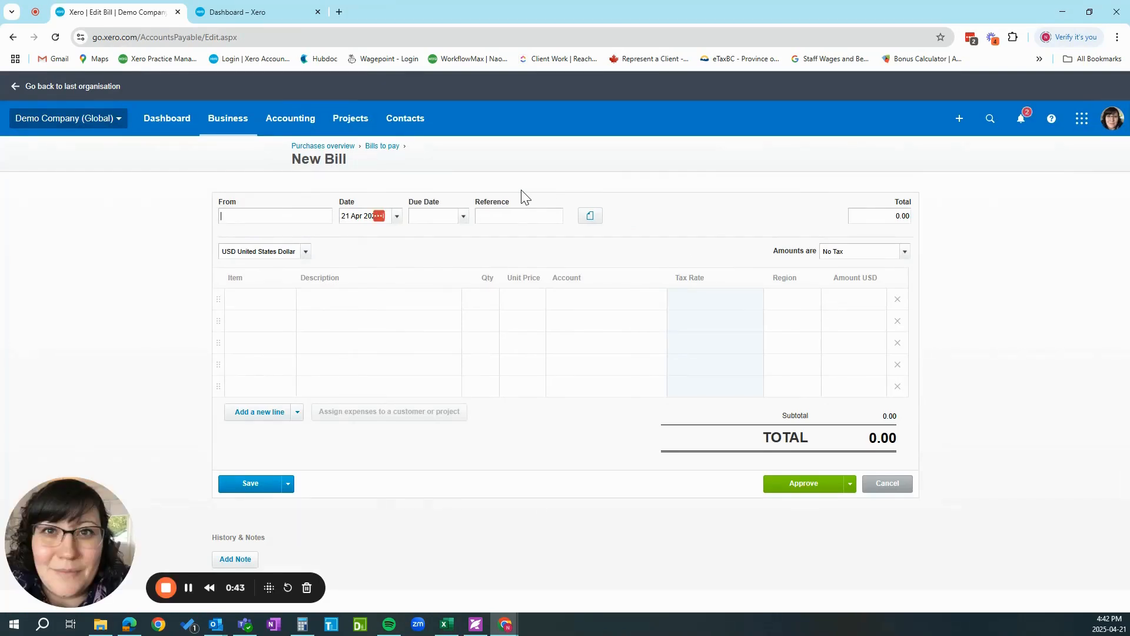
type("Seafirst")
left_click(264, 235)
key("Tab")
type("21/04/2025")
key("Tab")
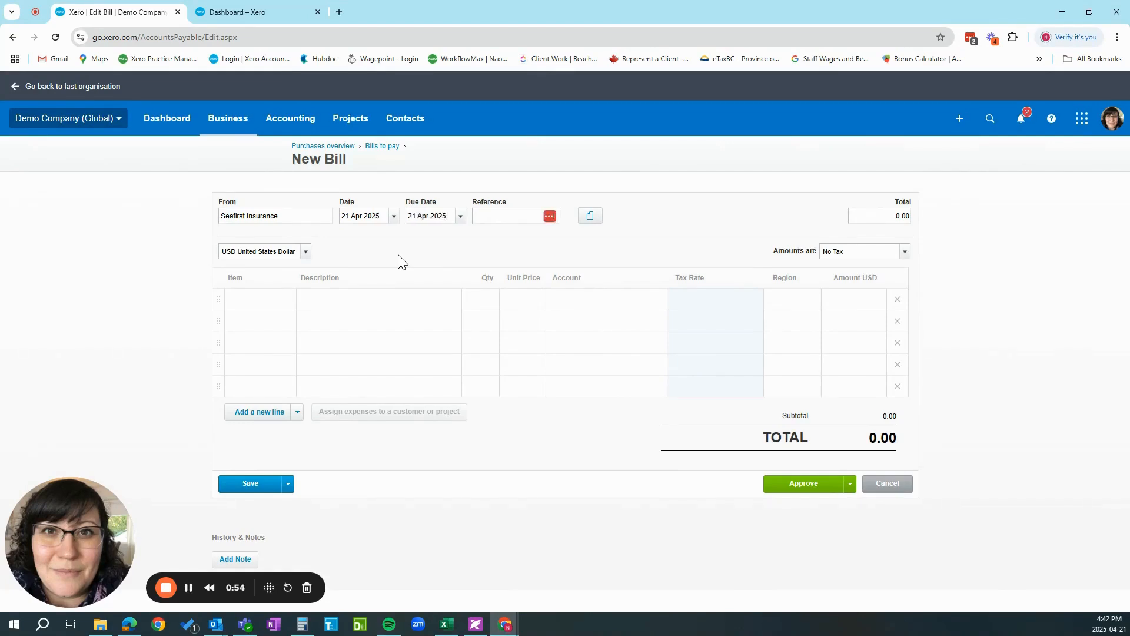
Enter "Insurance for April 2025 - 2026" as the bill's reference and select that text for reuse.
type("In")
type("Ins")
type("urance fo")
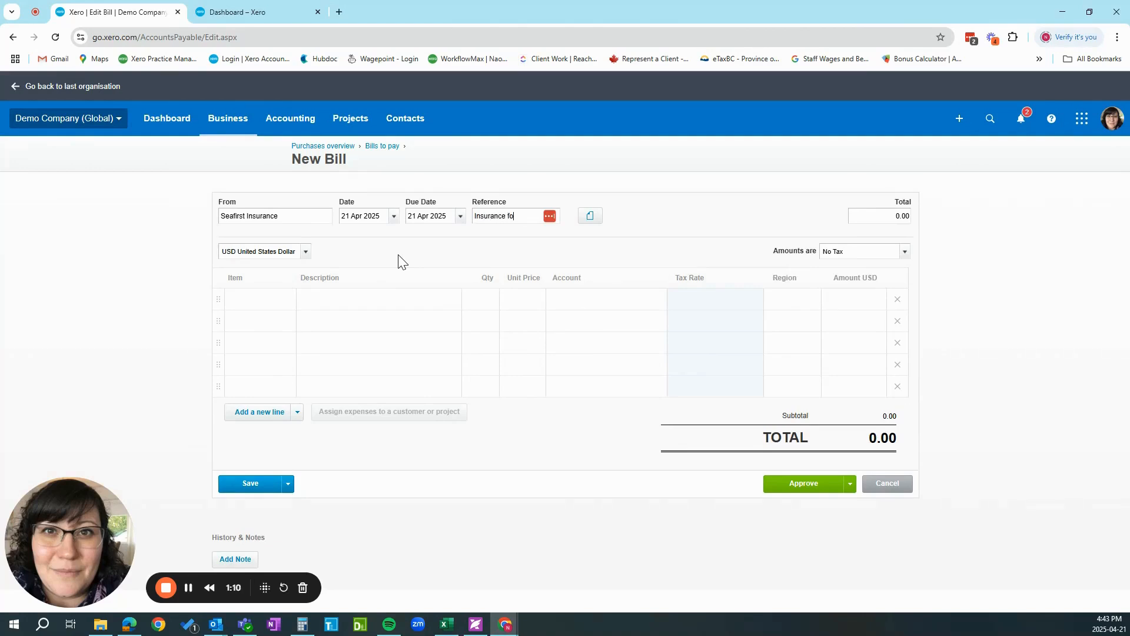
type("r April 2025 - 2026")
key("Tab")
key("shift+Tab")
key("ctrl+c")
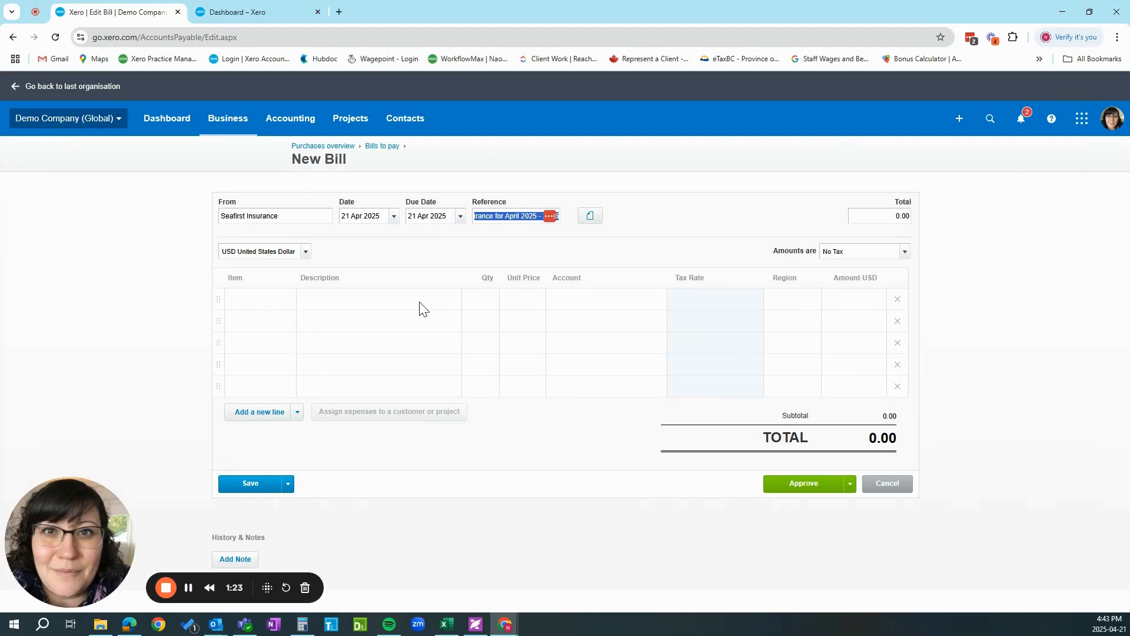
Fill the first bill line with quantity 1, unit price 2300 and account 620 - Prepayments, and approve the bill.
left_click(473, 300)
key("Tab")
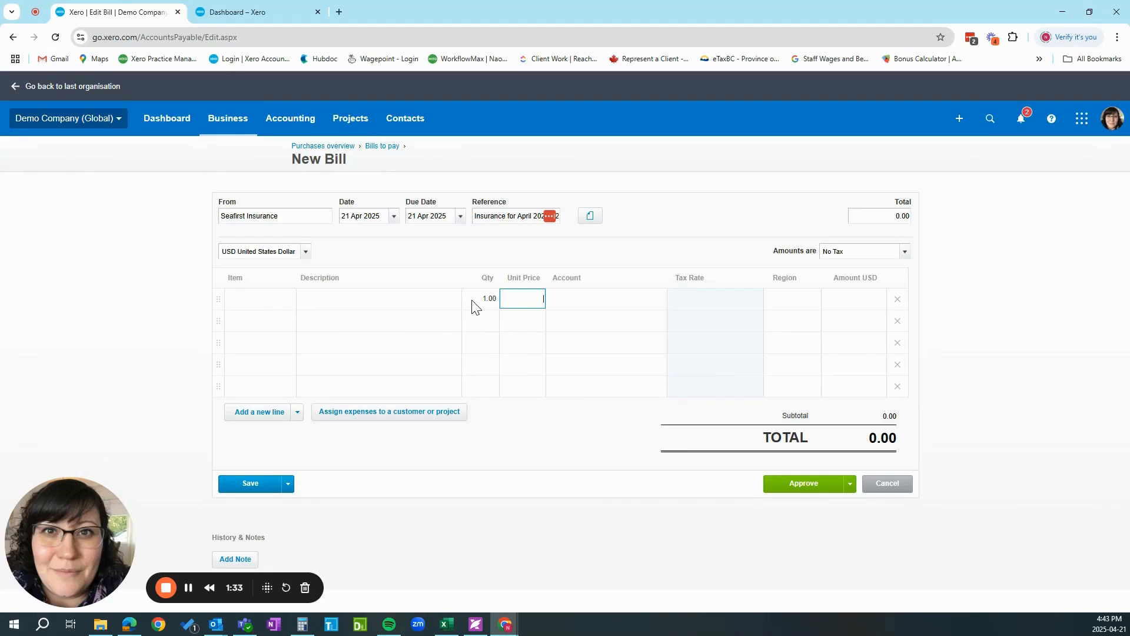
type("2300")
key("Tab")
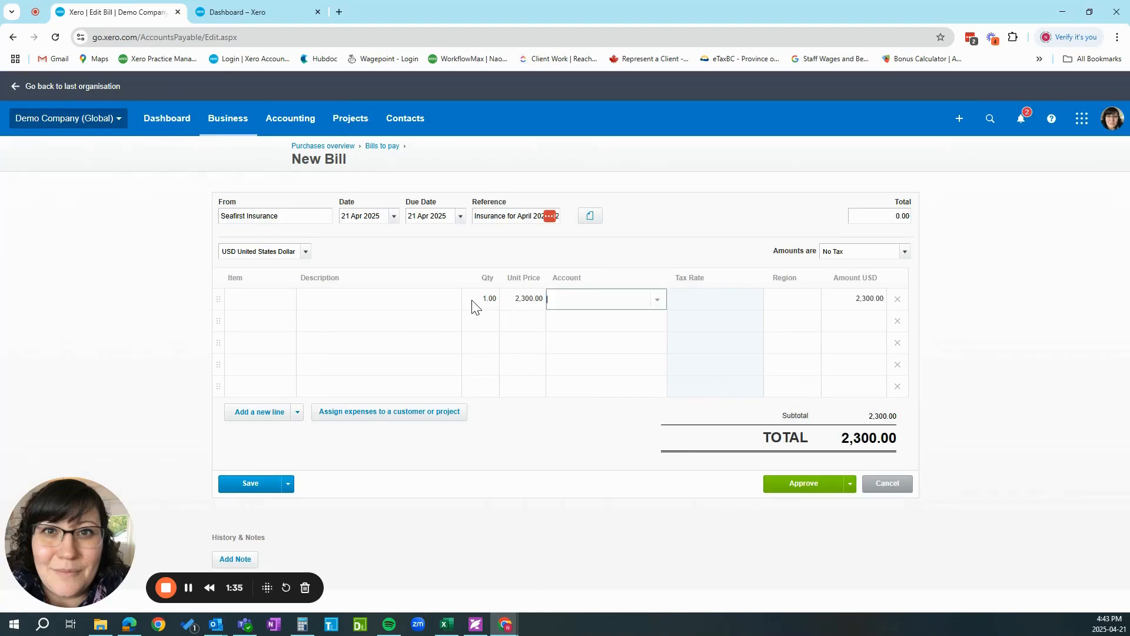
type("pre")
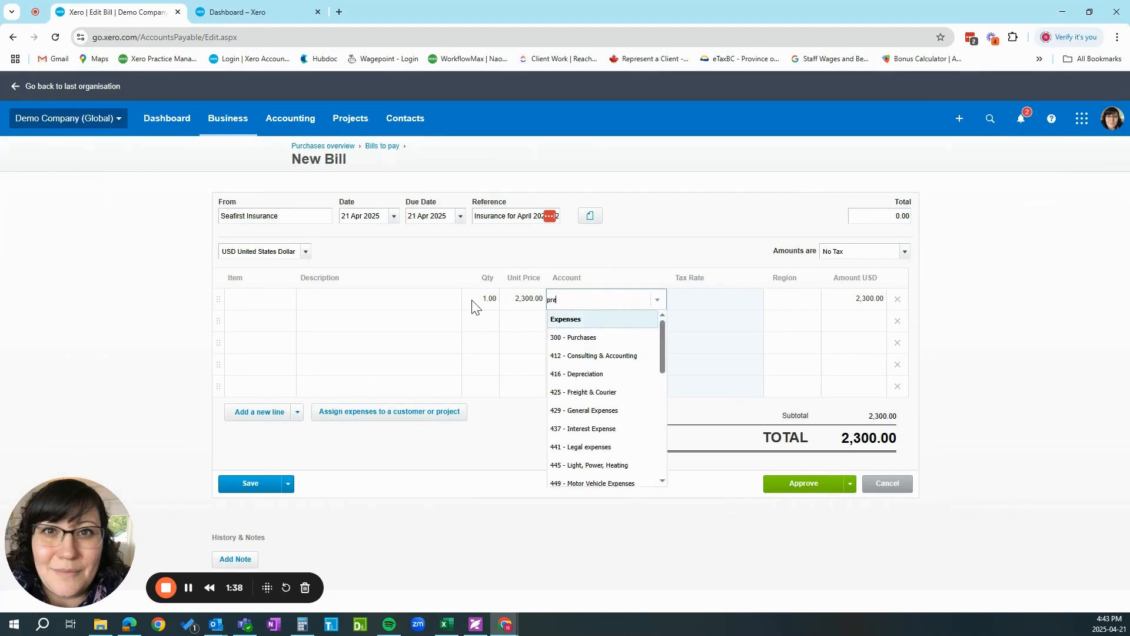
left_click(576, 339)
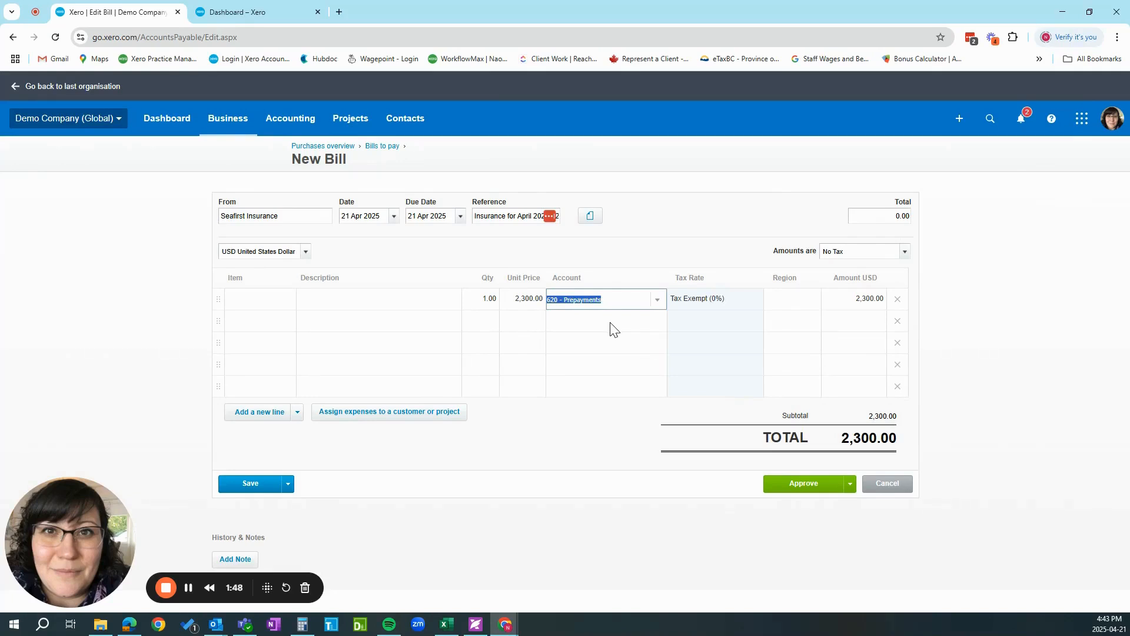
left_click(789, 493)
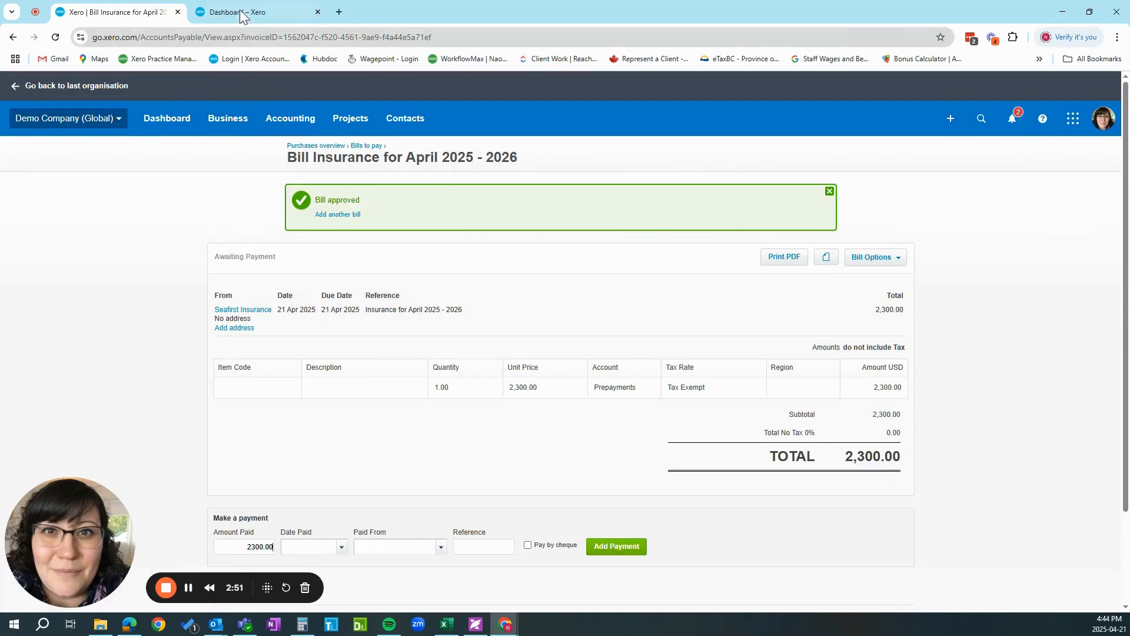
Start a new repeating manual journal from the second open Xero session, keeping the approved bill open.
left_click(241, 16)
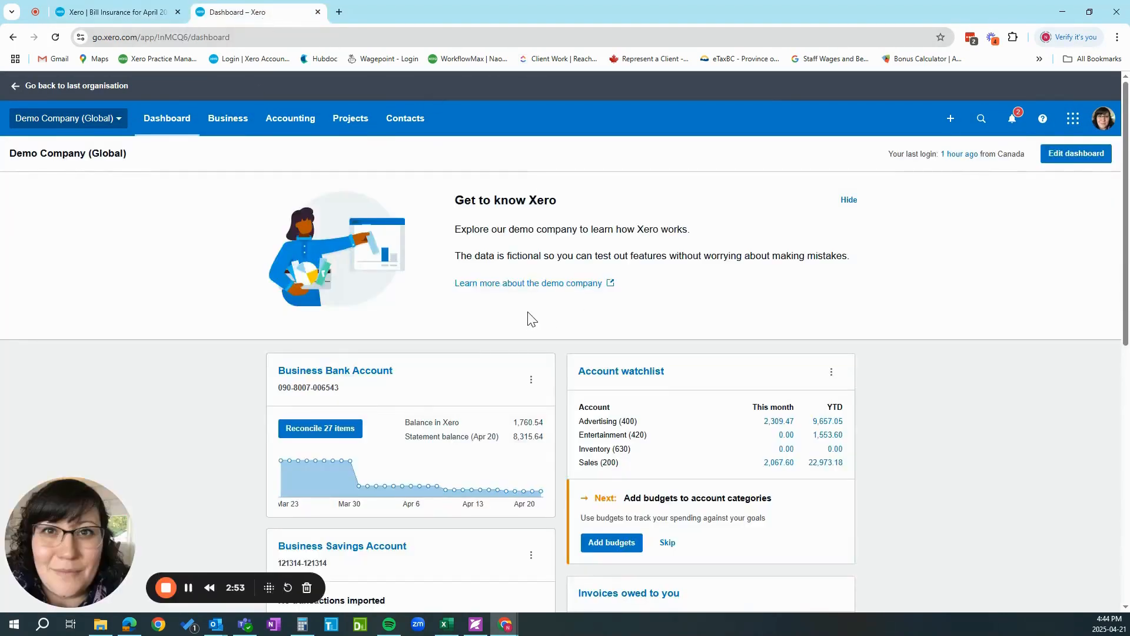
left_click(285, 126)
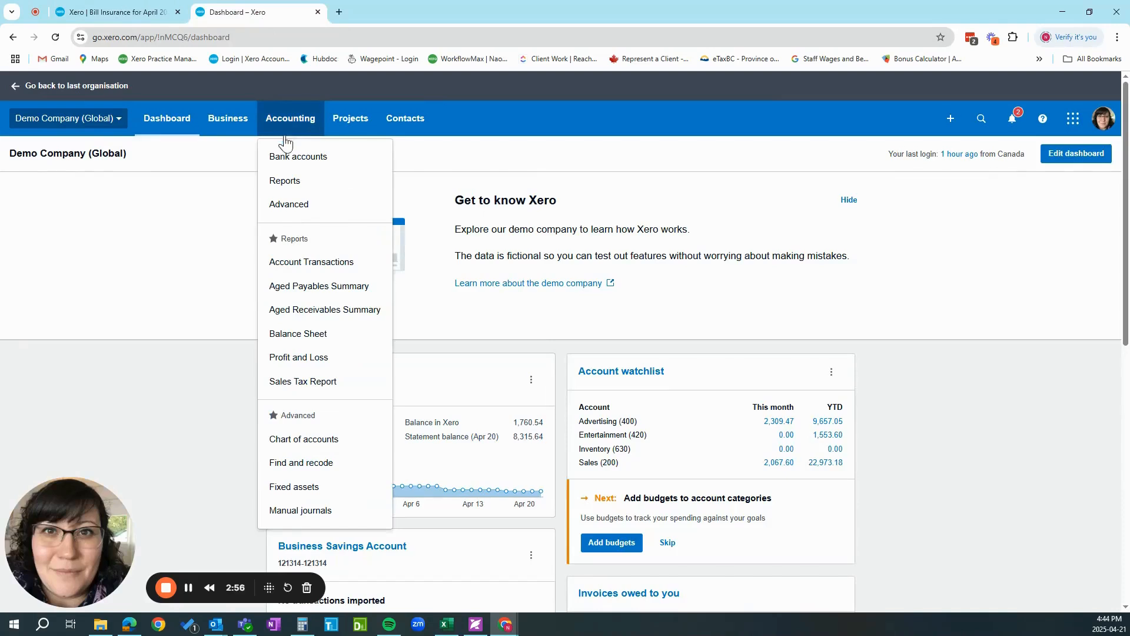
left_click(291, 513)
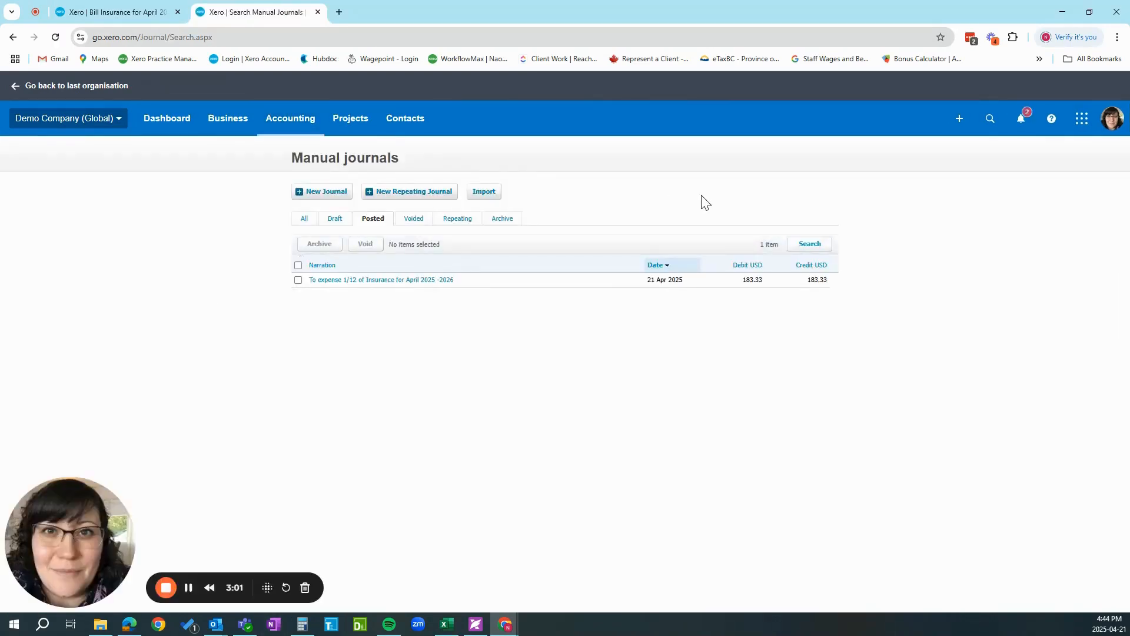
left_click(384, 194)
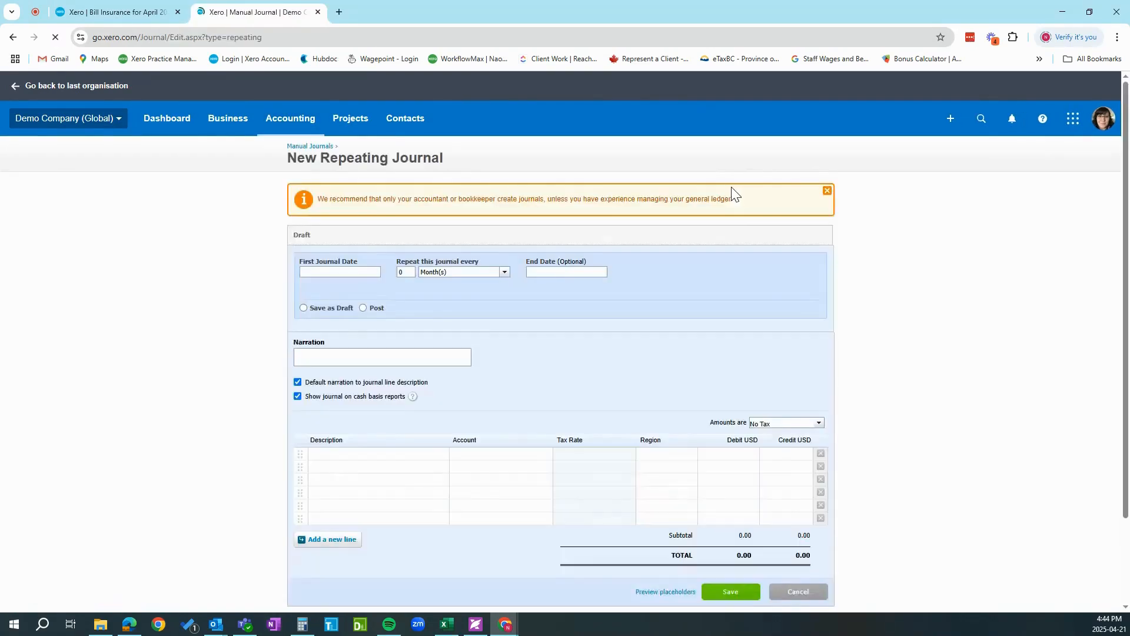
Schedule the journal to post every 1 month from 21 Apr 2025 to 22 Mar 2026, accepting the past-date notice.
left_click(327, 273)
type("21 ")
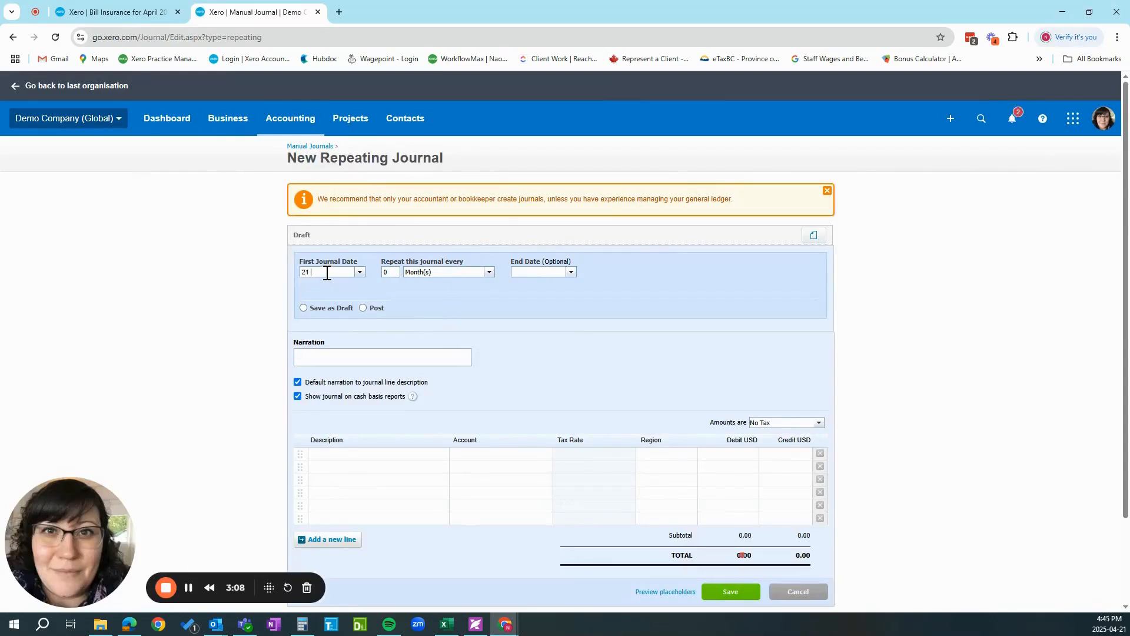
type("04")
key("Tab")
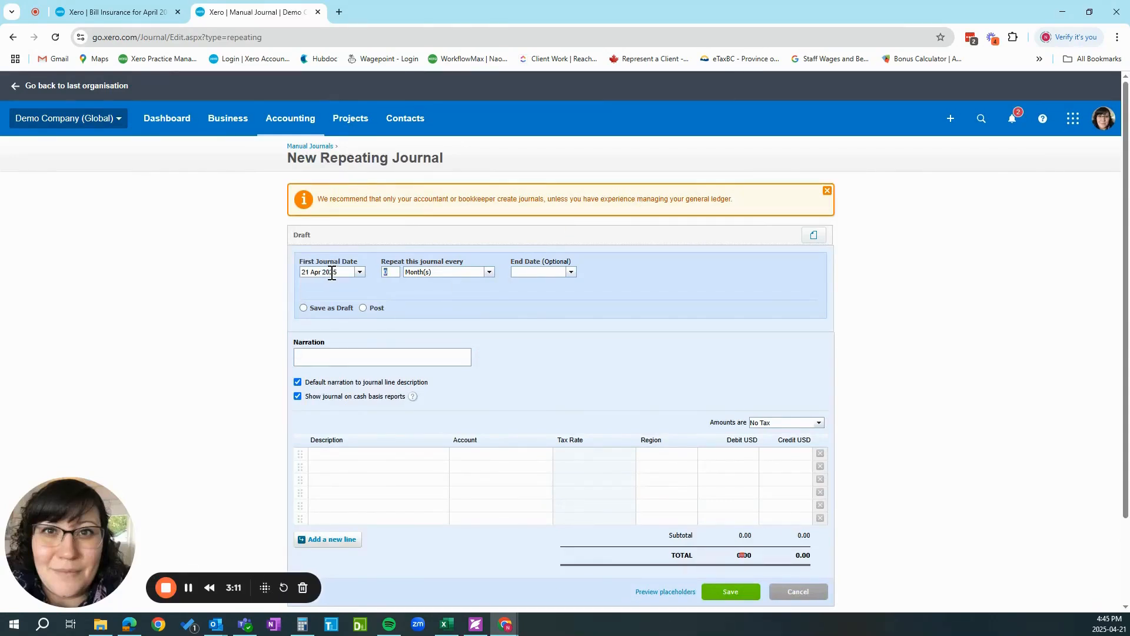
type("1")
key("Tab")
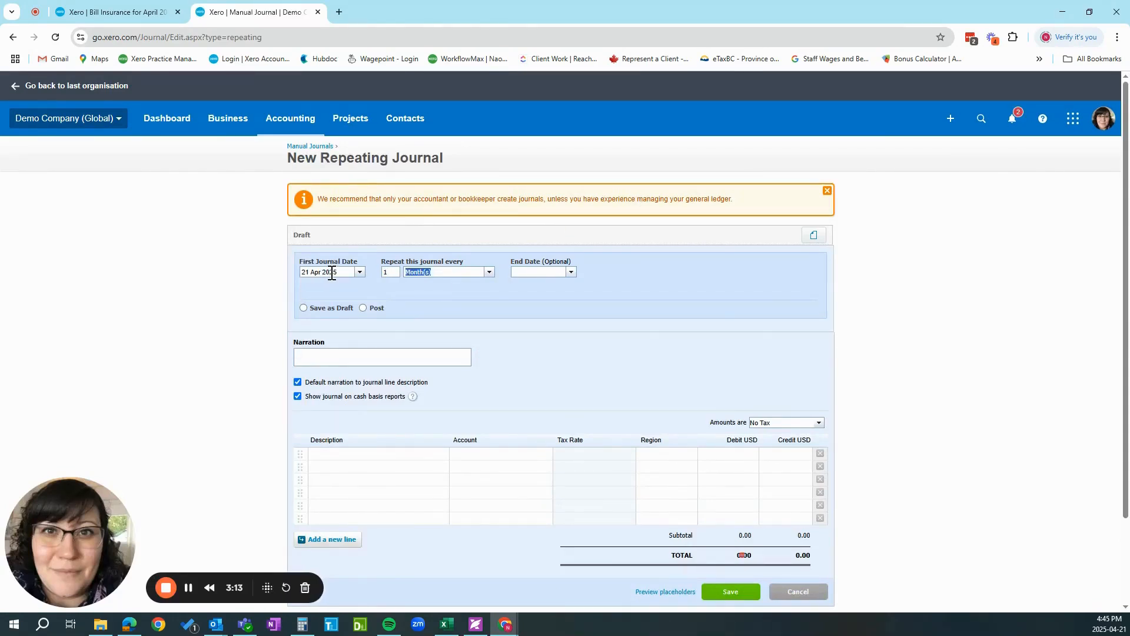
left_click(532, 271)
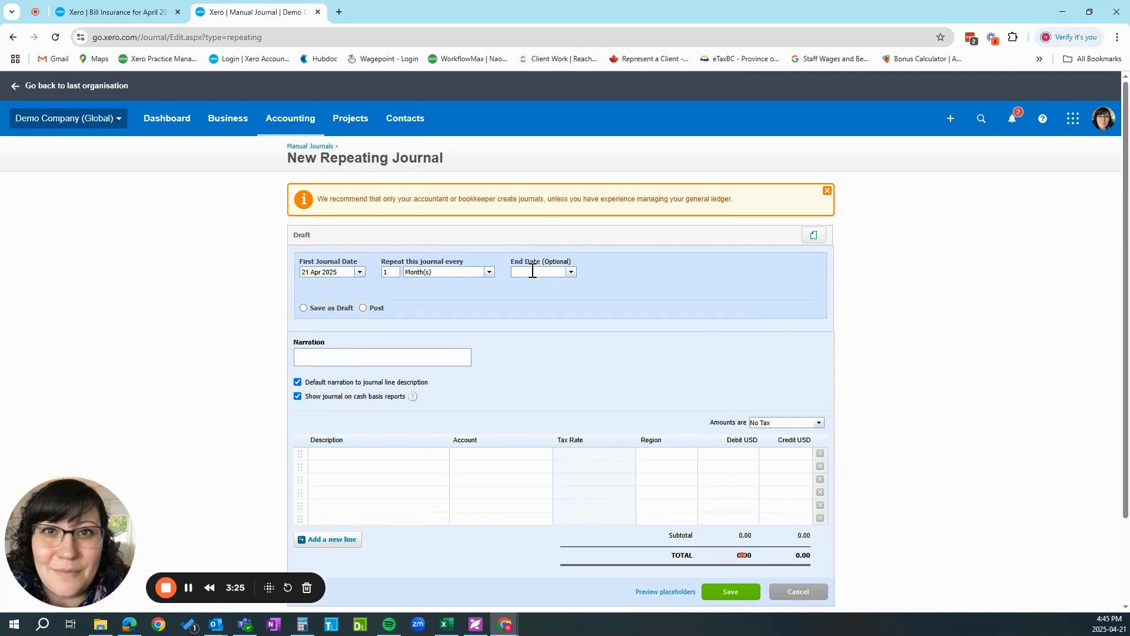
type("22 03")
type("26")
left_click(363, 308)
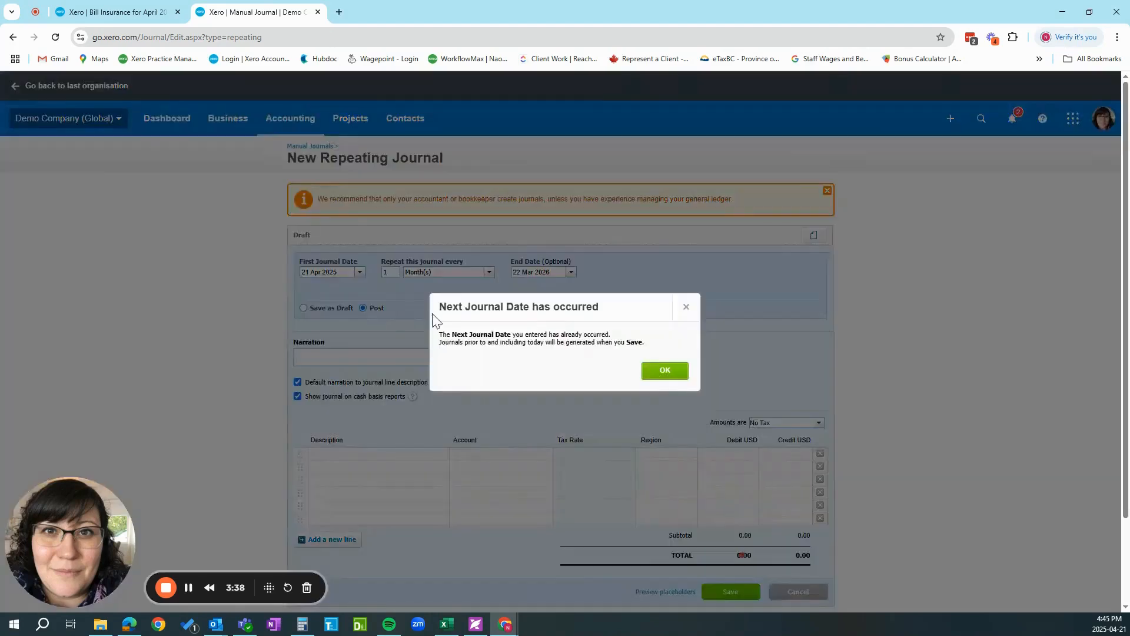
left_click(663, 371)
Enter the narration "To expense 1/12 of Insurance for April 2025 - 2026" and check it against the bill.
left_click(357, 357)
type("To ")
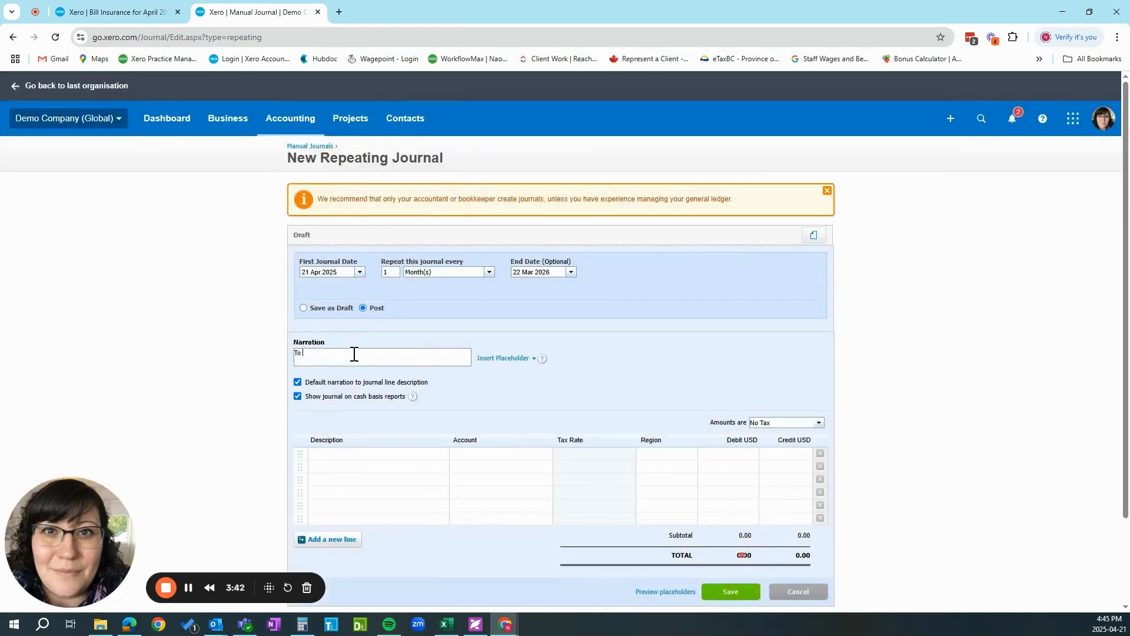
type("expense 1/12 of")
key("ctrl+v")
left_click(115, 14)
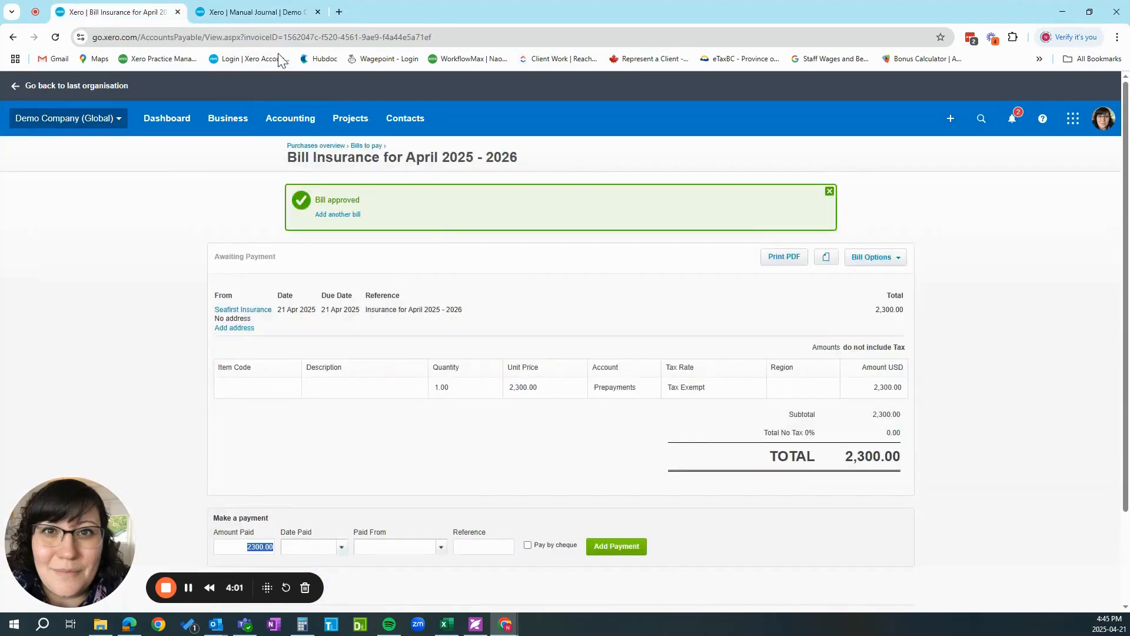
left_click(256, 12)
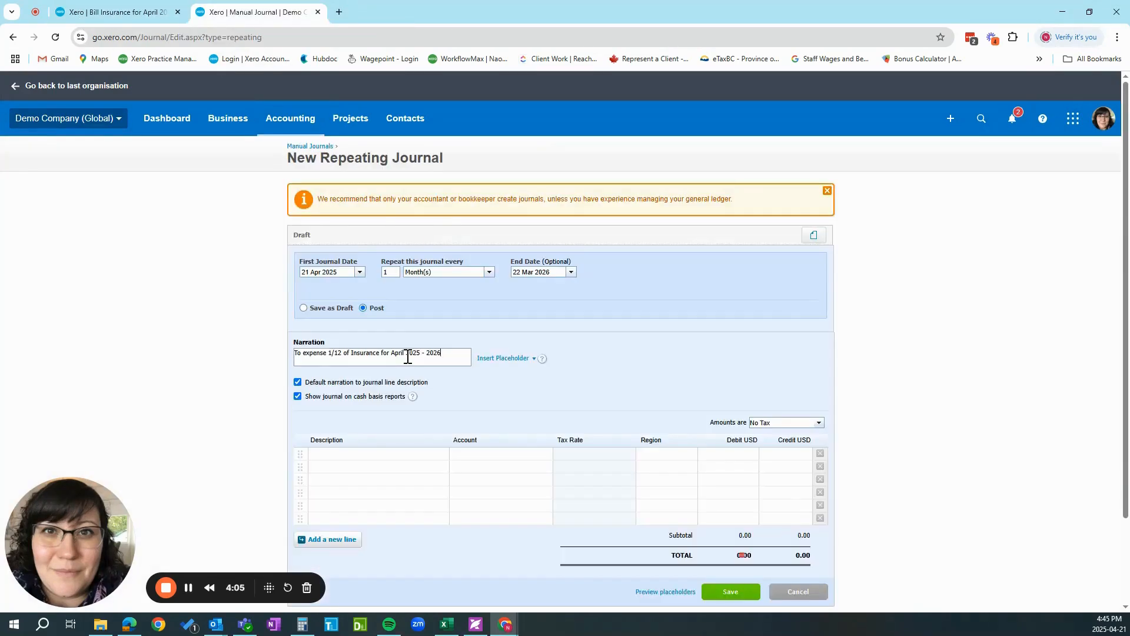
Assign account 433 - Insurance to the first journal line and go to its debit amount.
left_click(472, 454)
type("insur")
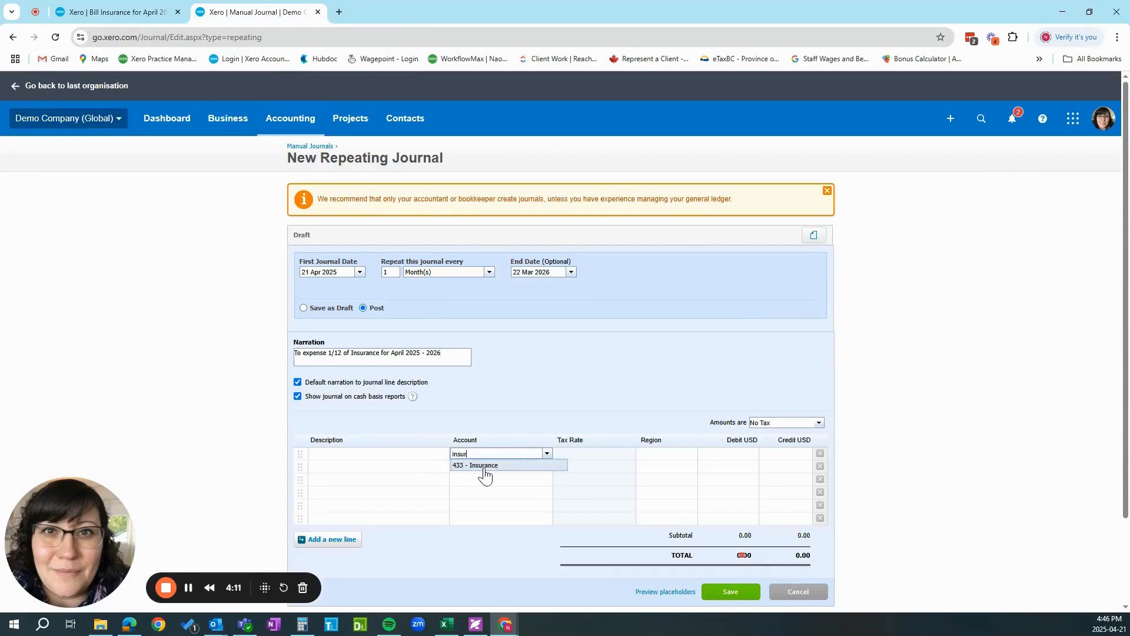
left_click(481, 466)
key("Tab")
left_click(735, 454)
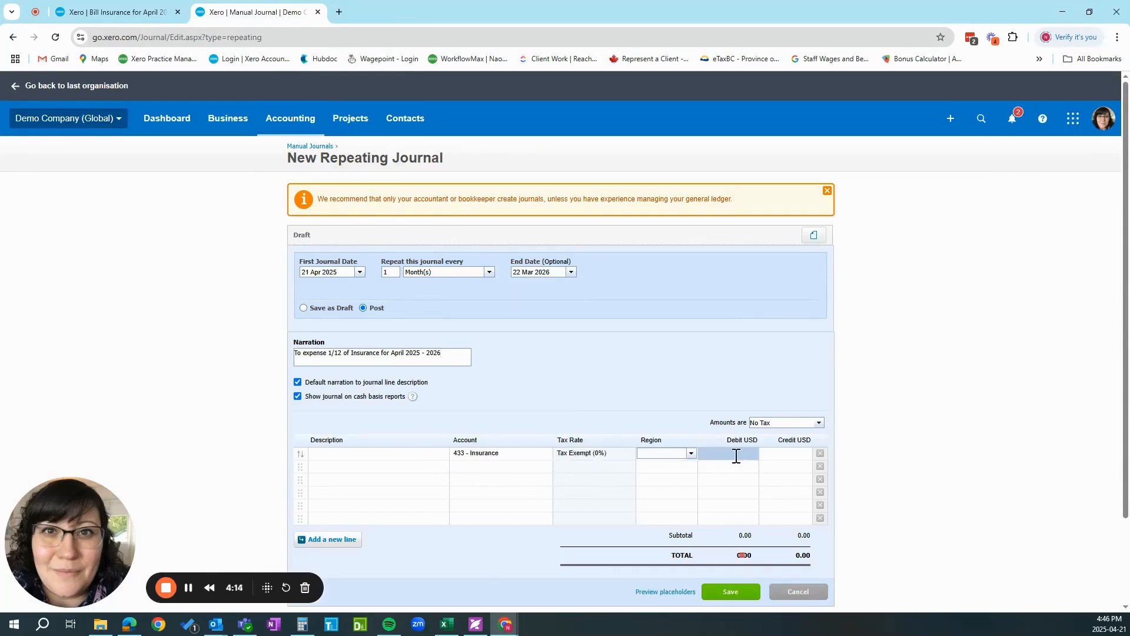
Check the bill's total and divide 2300 by 12 in Calculator to get the monthly expense amount.
left_click(118, 12)
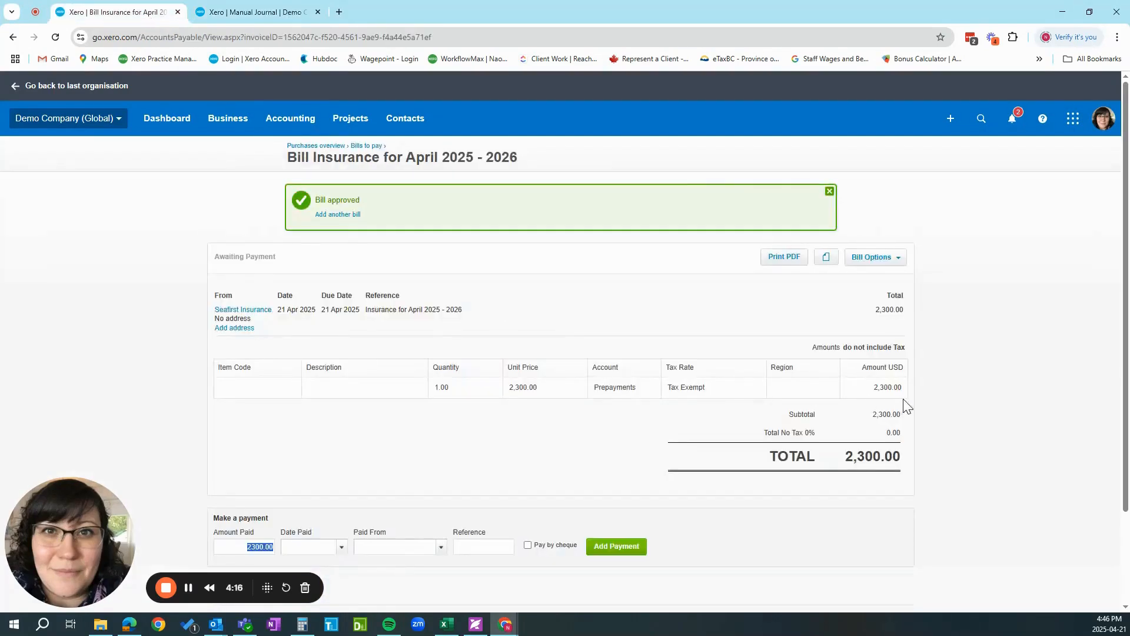
left_click(268, 13)
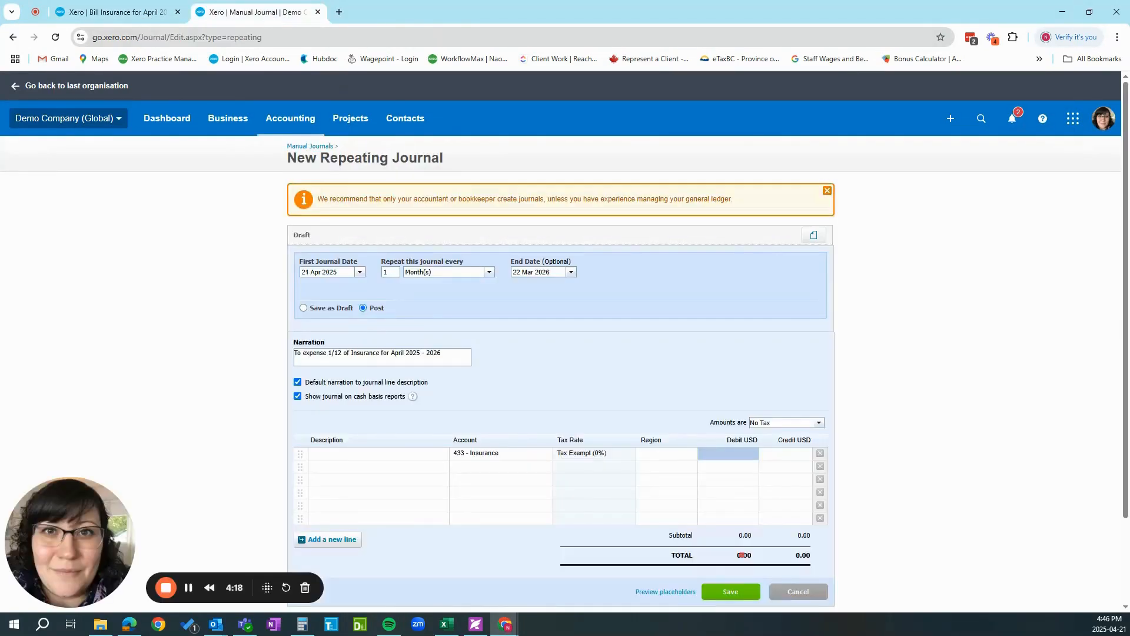
left_click(303, 624)
left_click_drag(983, 150, 657, 150)
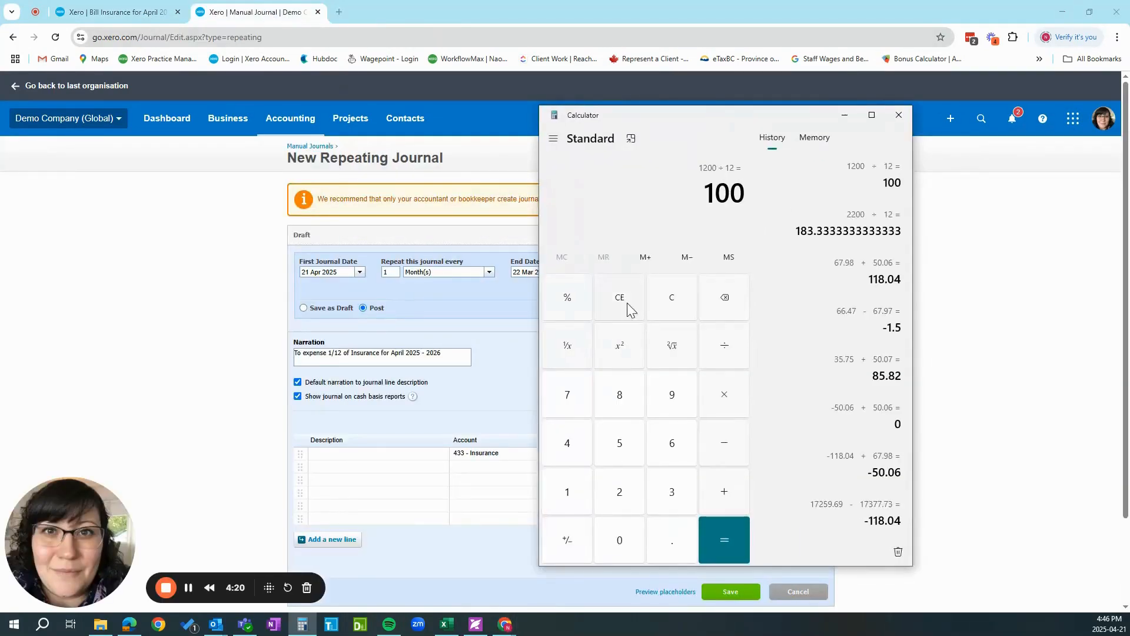
left_click(616, 306)
type("2300")
key("slash")
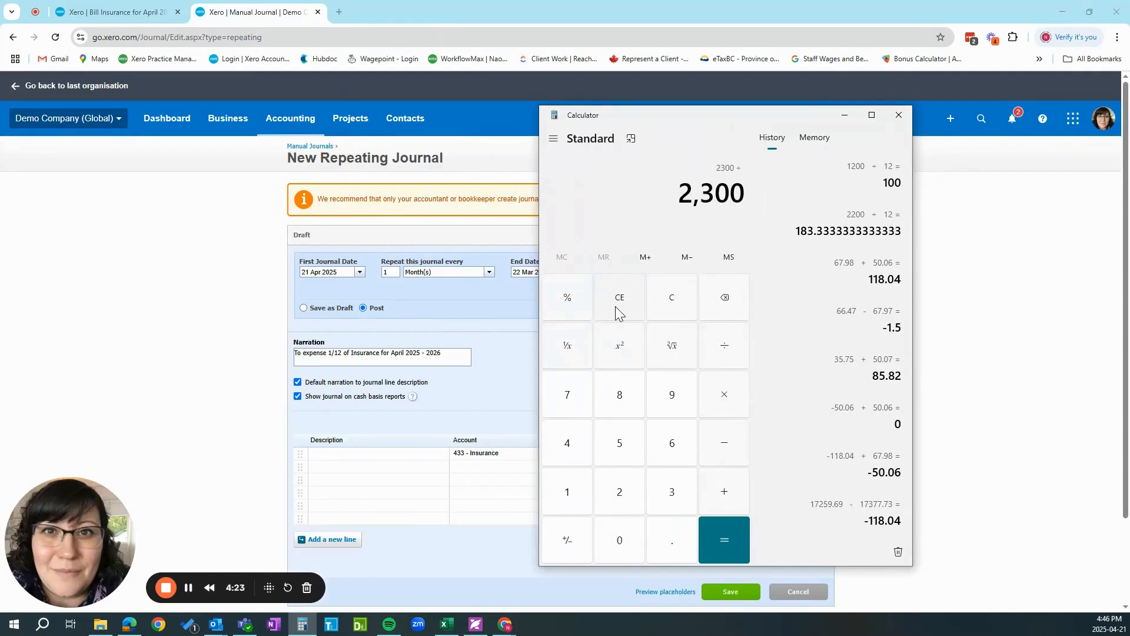
type("12")
key("Return")
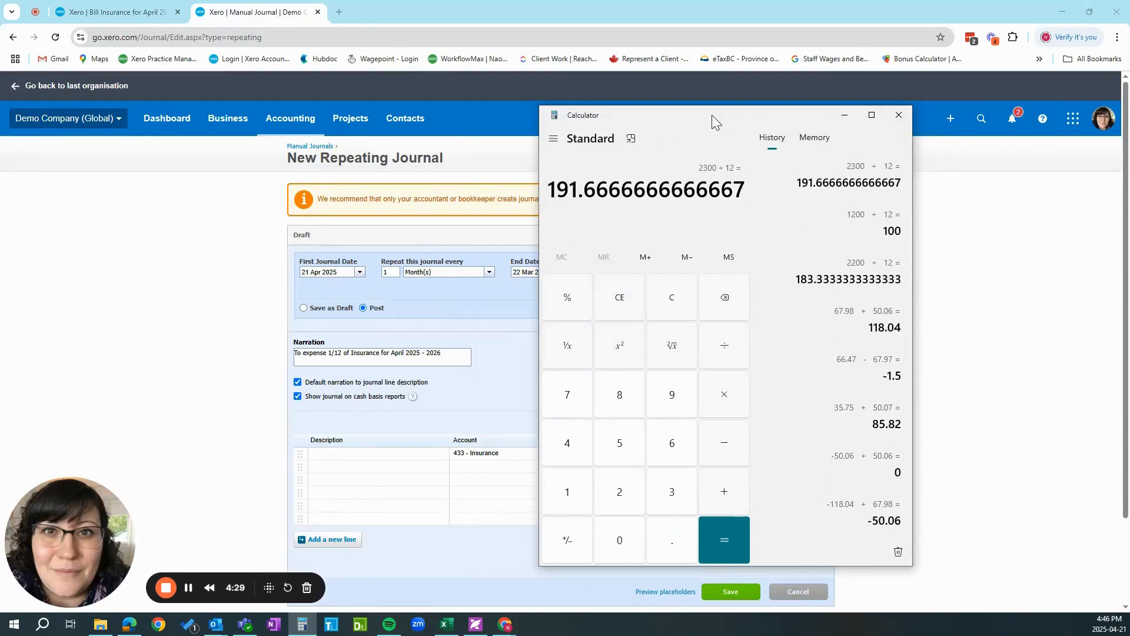
left_click_drag(712, 115, 1129, 133)
Set the debit of the Insurance journal line to 191.67.
left_click(722, 454)
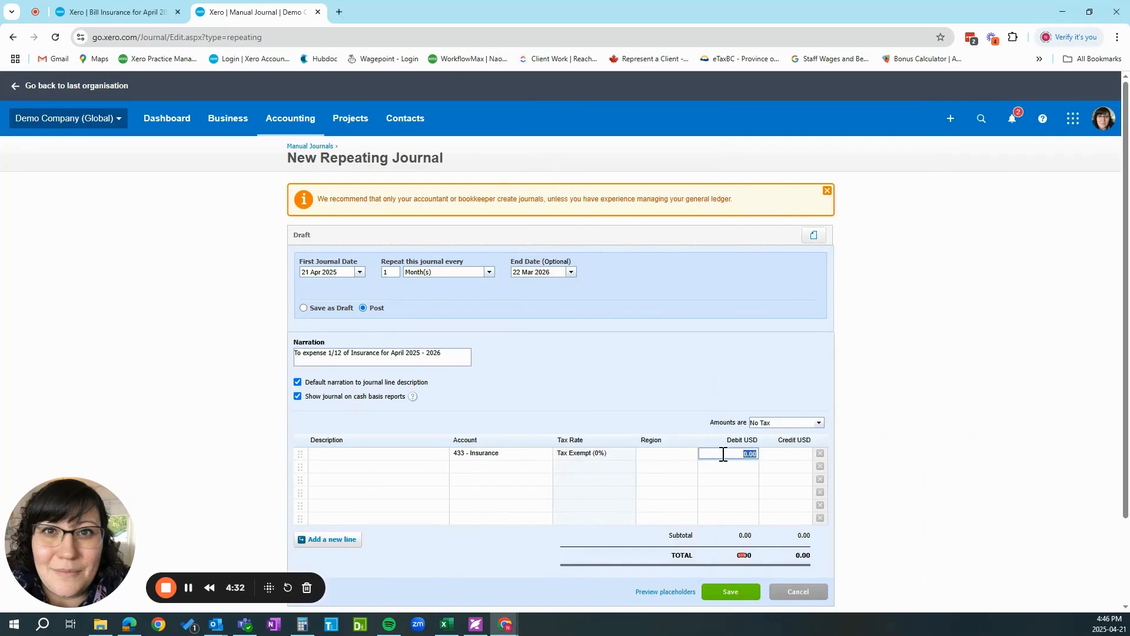
type("191.67")
key("Tab")
Assign account 620 - Prepayments to the second journal line as the balancing credit.
left_click(495, 467)
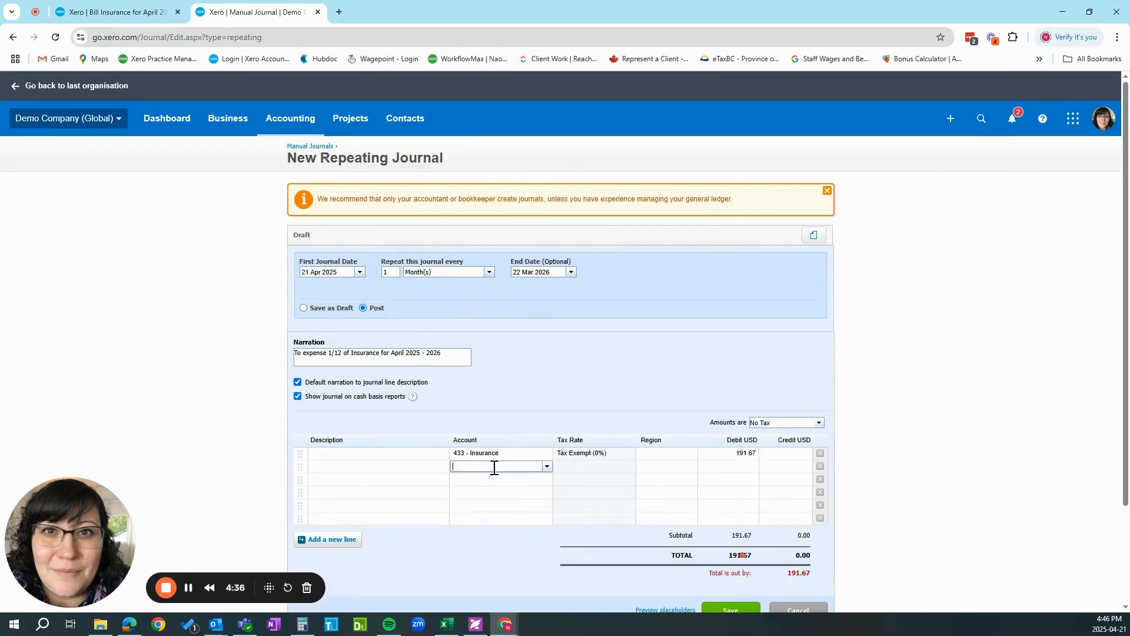
type("pre")
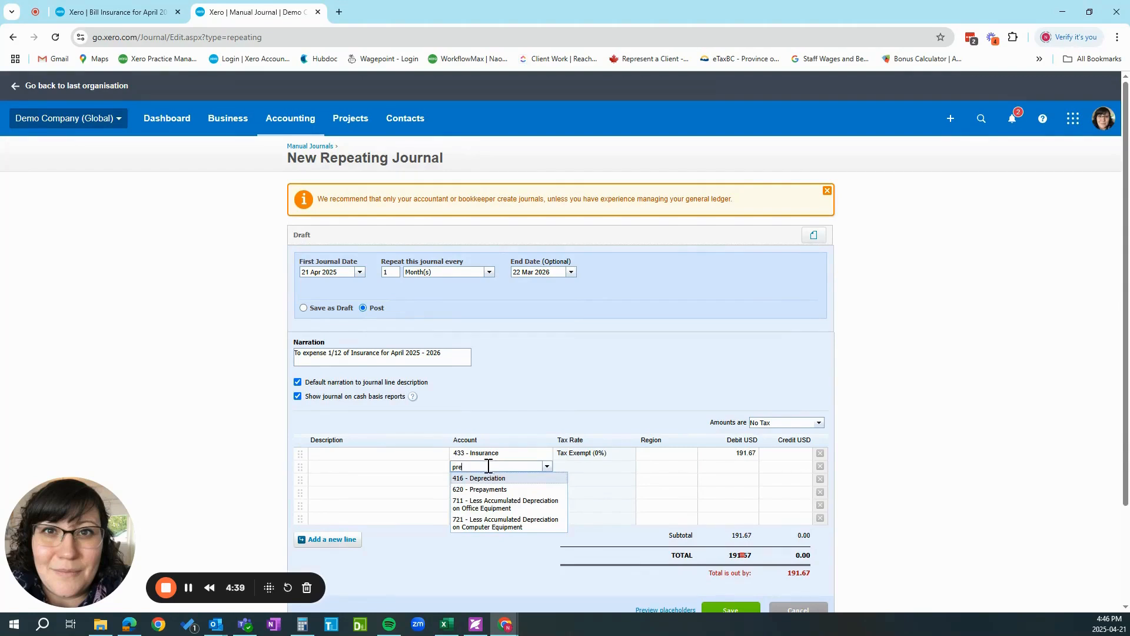
left_click(495, 489)
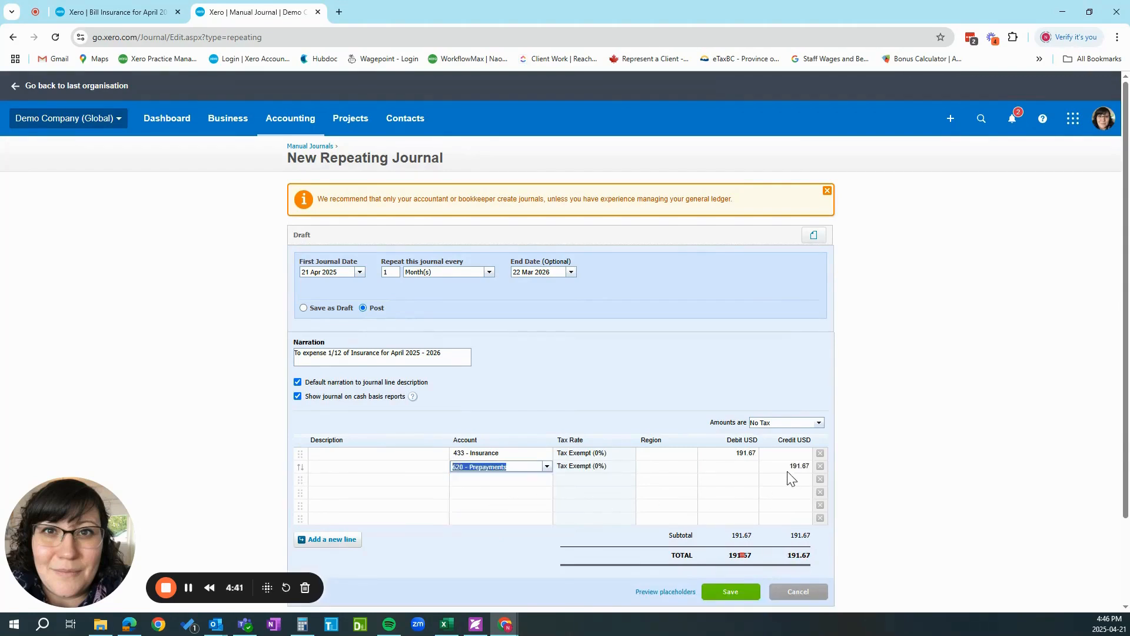
scroll(789, 478, "down", 1)
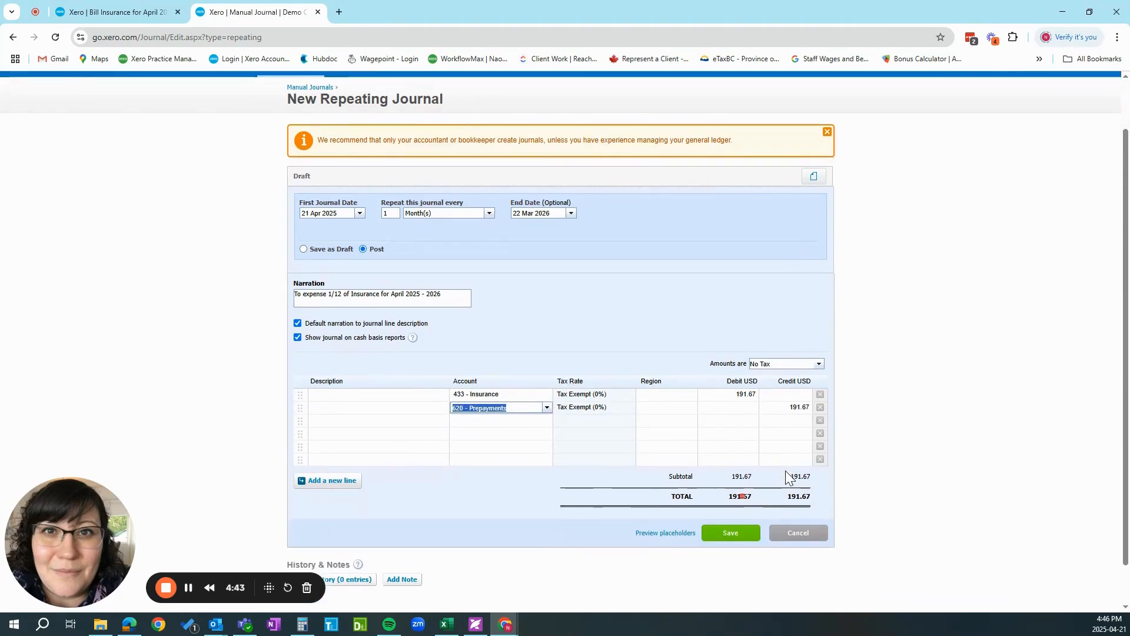
Save the repeating insurance journal and start a new bill from the bills to pay list.
left_click(736, 533)
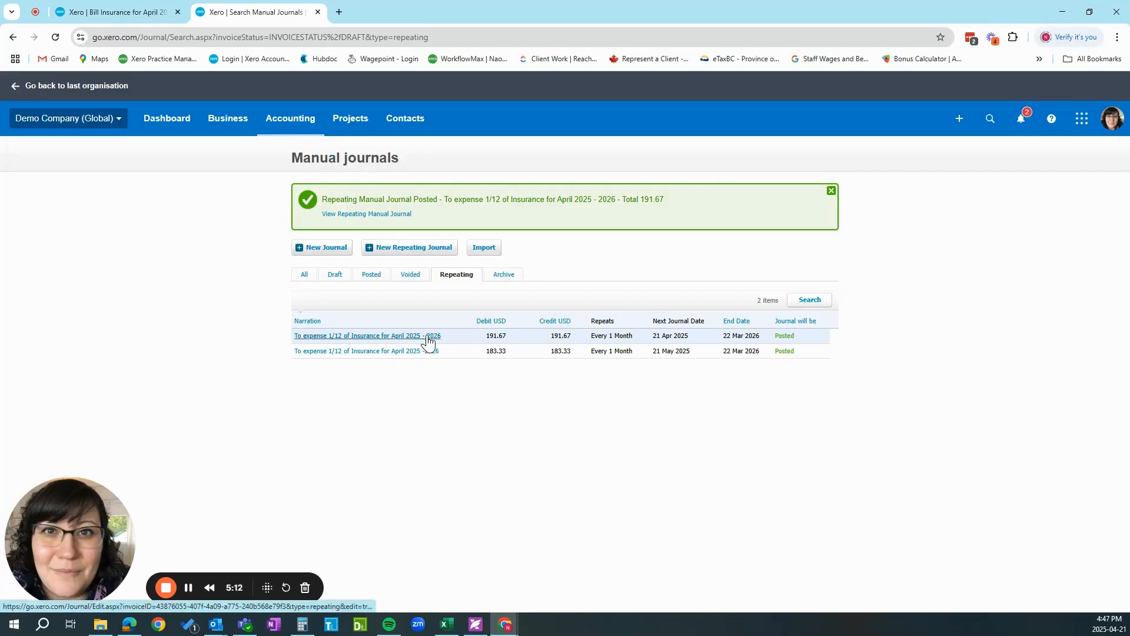
left_click(127, 13)
left_click(117, 11)
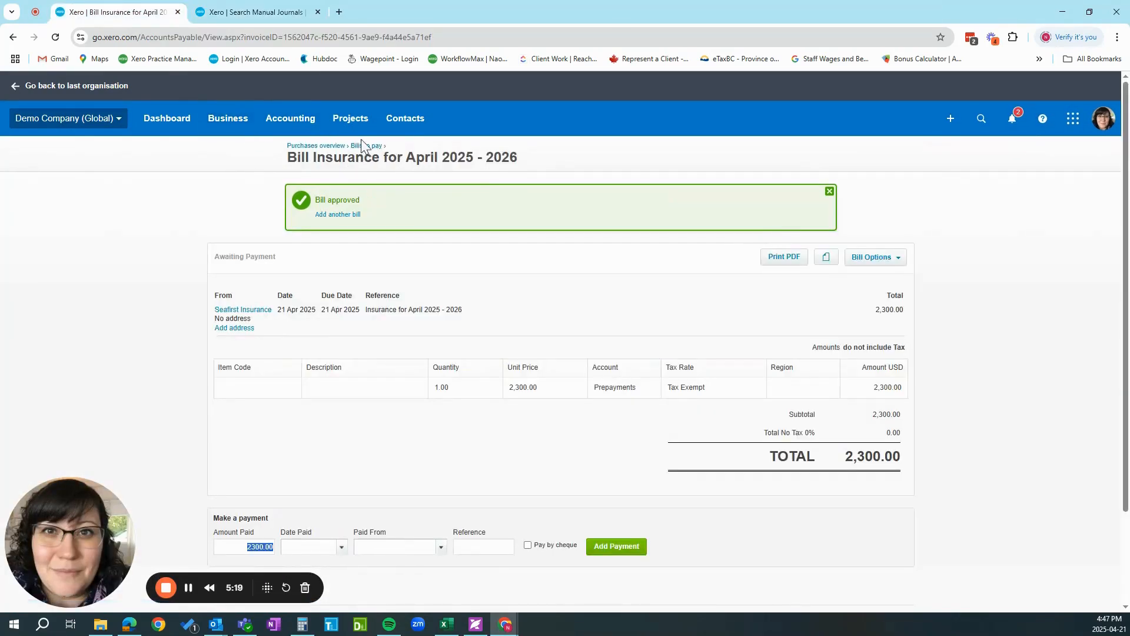
left_click(353, 146)
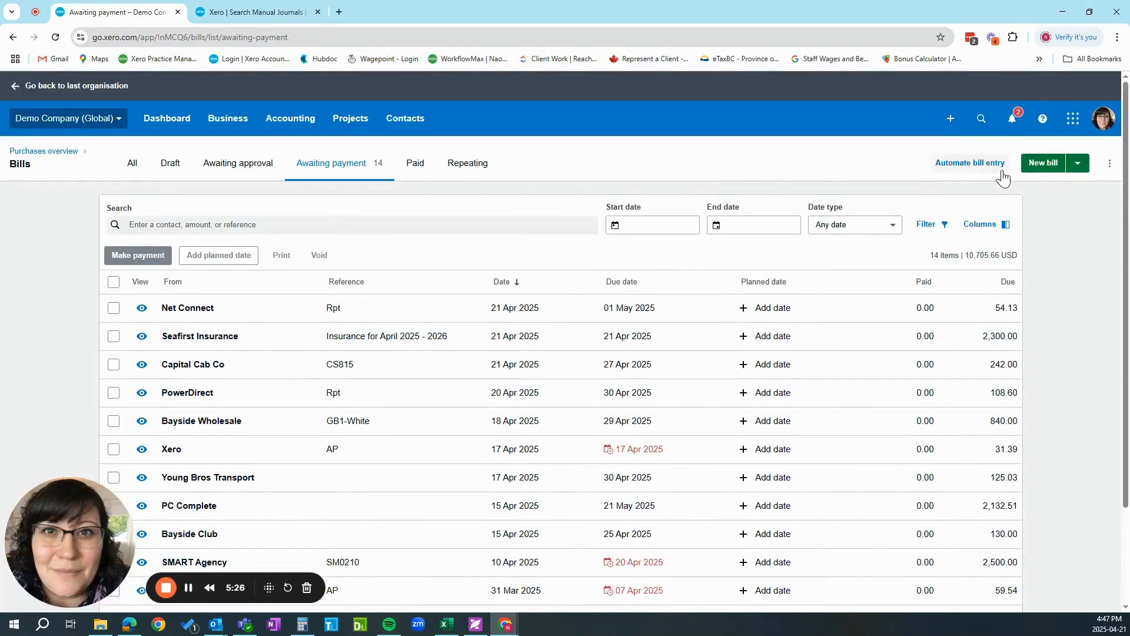
left_click(1048, 169)
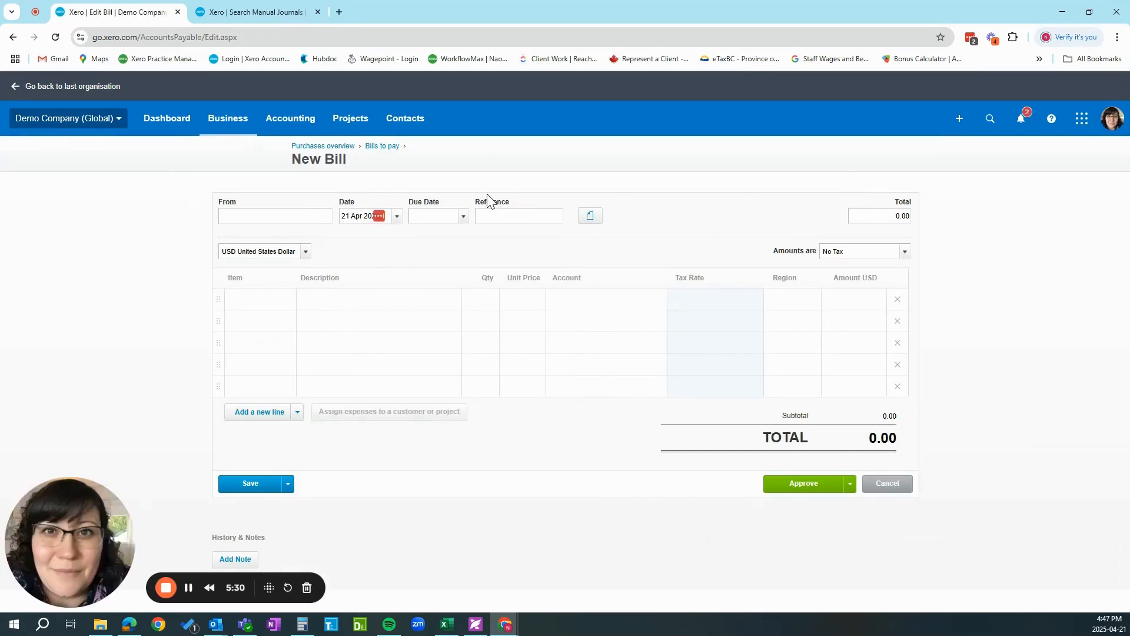
Set the bill's supplier to Microsoft 365, with the date and due date both 21 Apr 2025.
type("Microsoft")
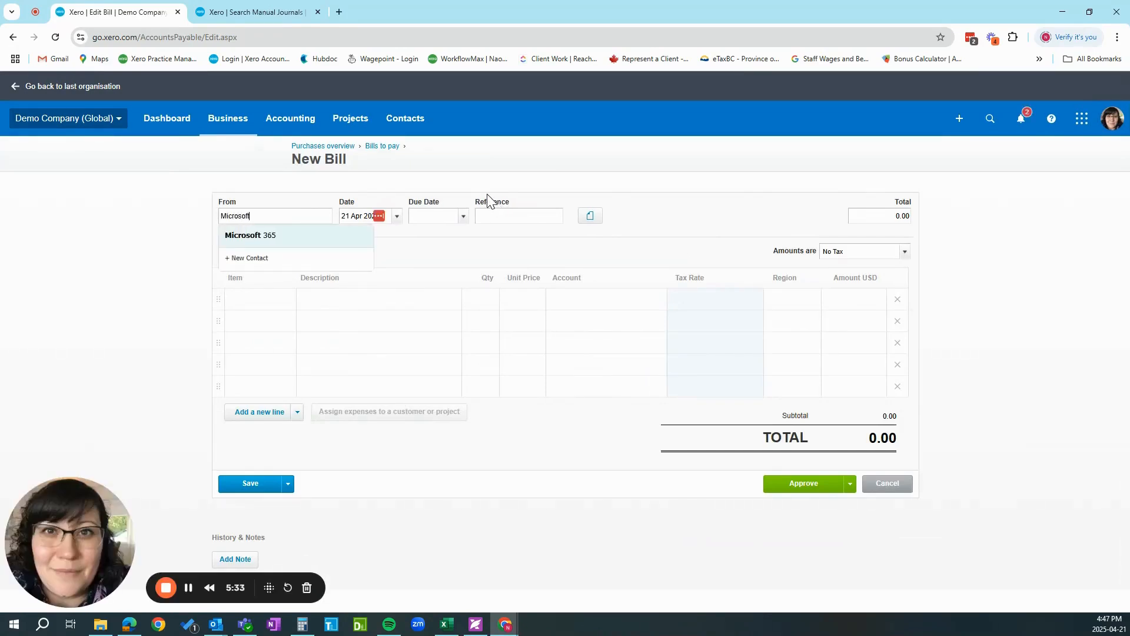
left_click(237, 232)
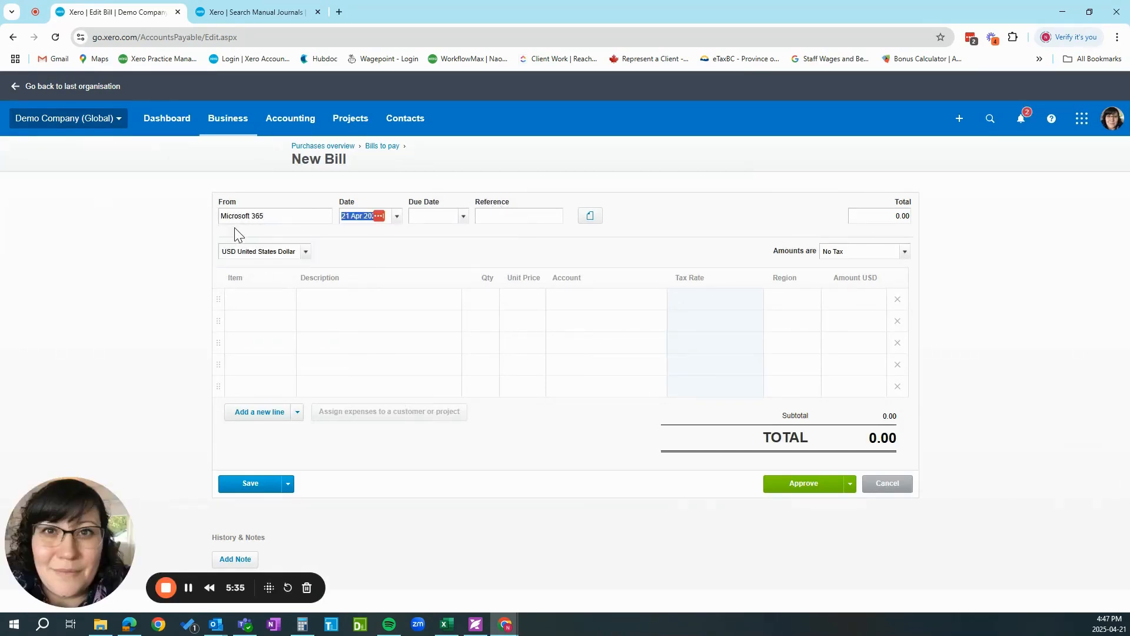
left_click(188, 588)
type("21apr 202")
key("Tab")
Enter "Yearly Subscription for April 2025 2026" as the bill's reference and as the first line's description.
type("Yearly ")
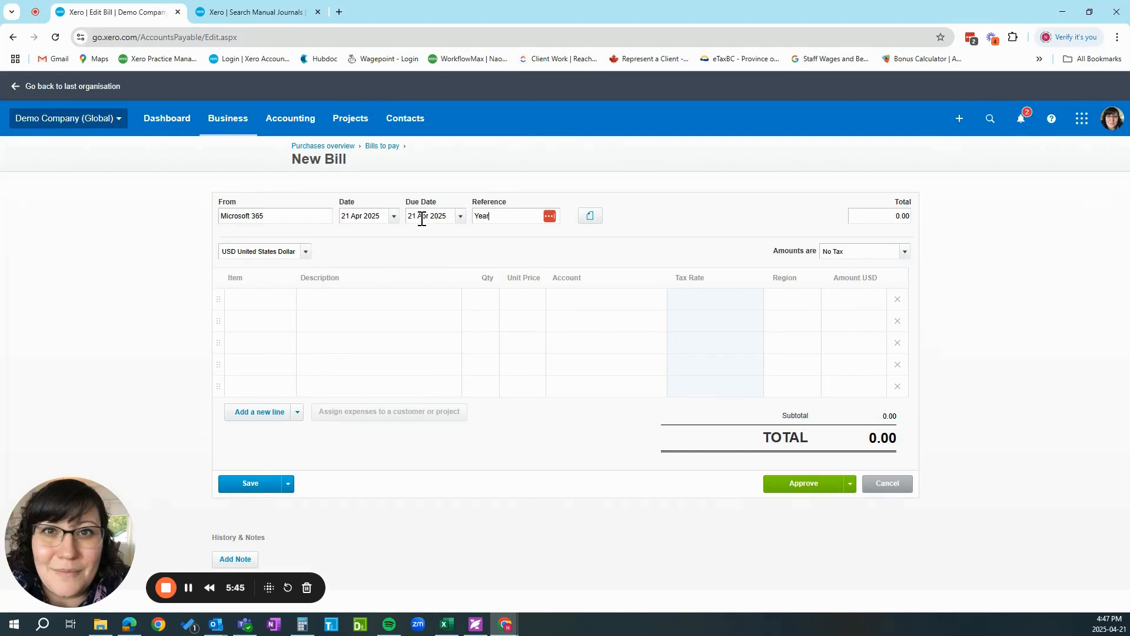
type("Subscription for April 2025 2026")
key("Left")
key("Left")
key("Left")
key("Left")
key("Left")
key("Left")
key("Left")
key("Left")
key("Left")
key("Left")
key("Left")
key("Left")
key("Left")
key("Left")
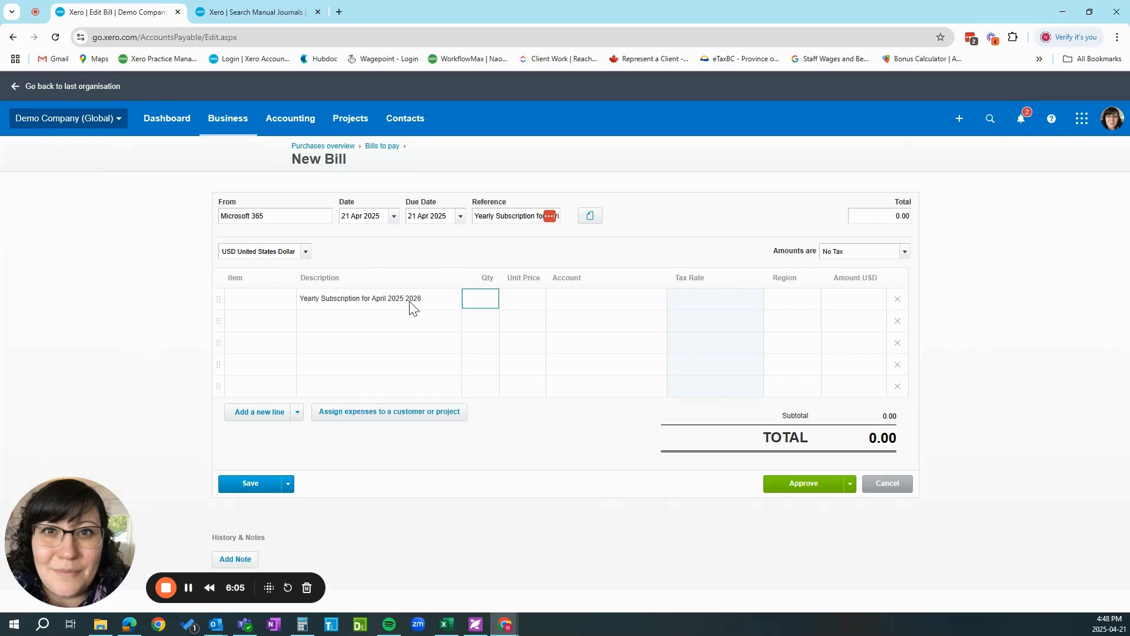
Set the subscription line's quantity to 1 and its unit price to 1324.
key("Tab")
key("alt+Tab")
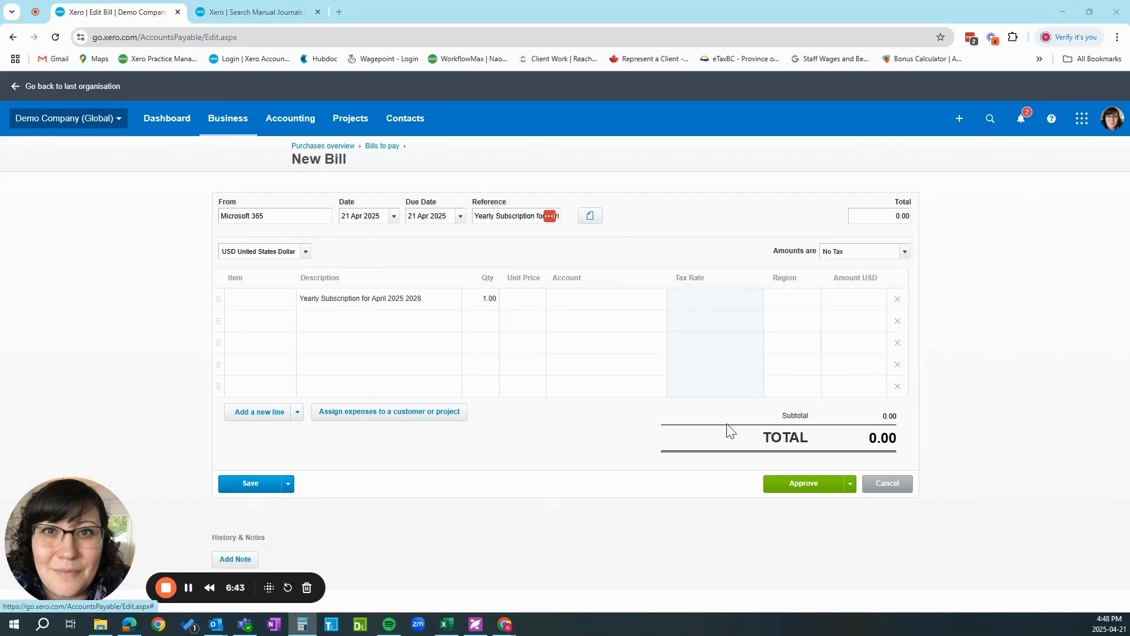
left_click(524, 300)
type("1324")
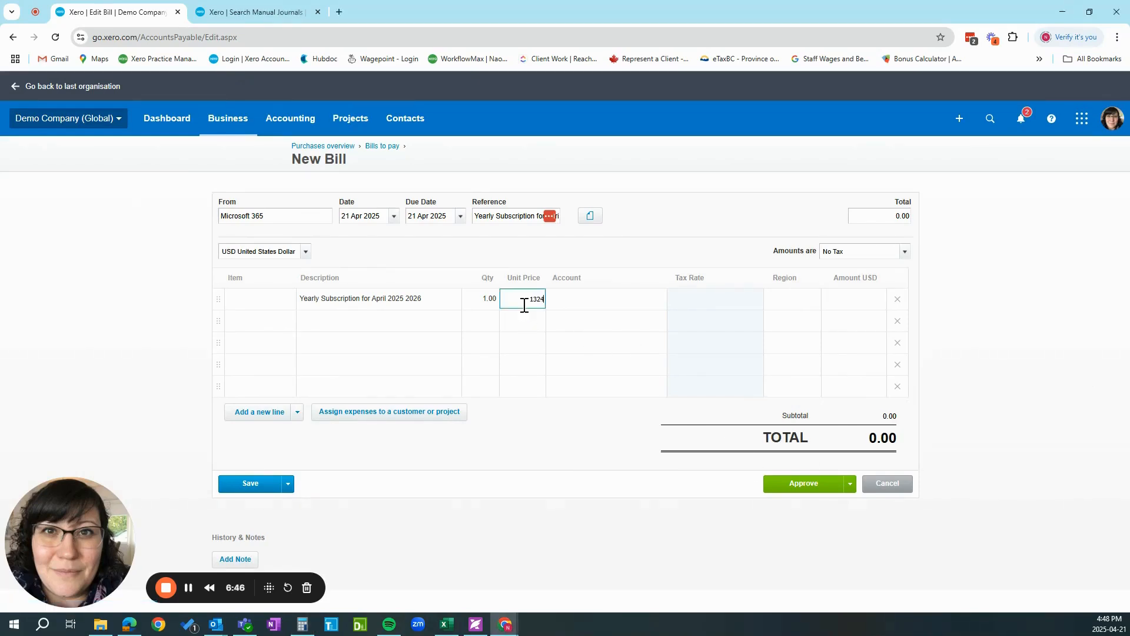
key("Tab")
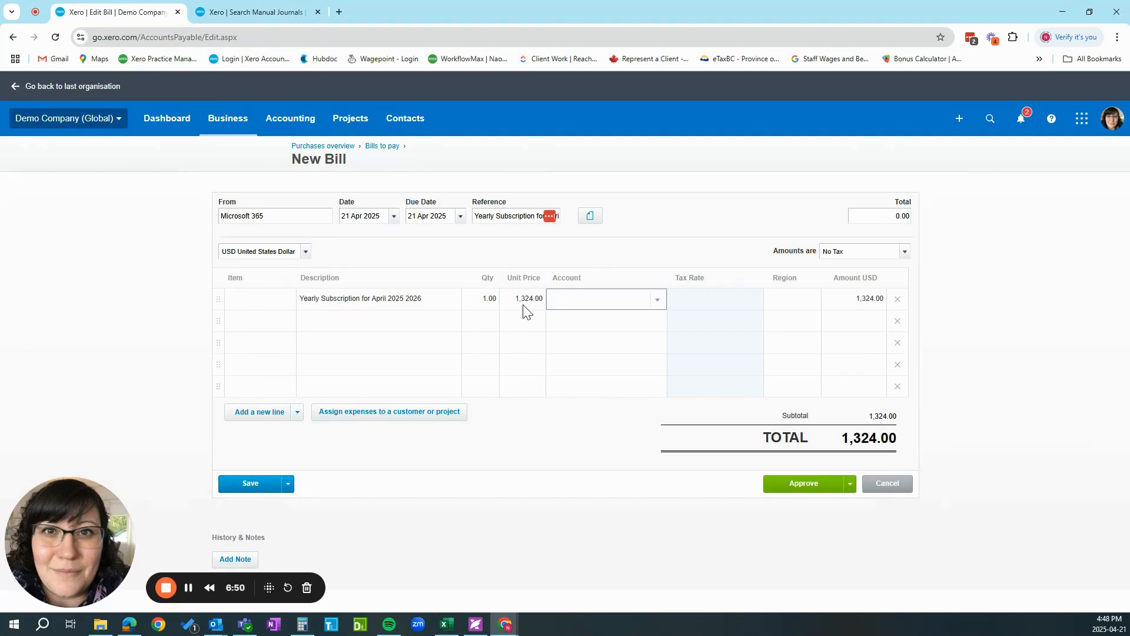
Assign account 620 - Prepayments to the subscription line and approve the bill.
type("pre")
left_click(580, 338)
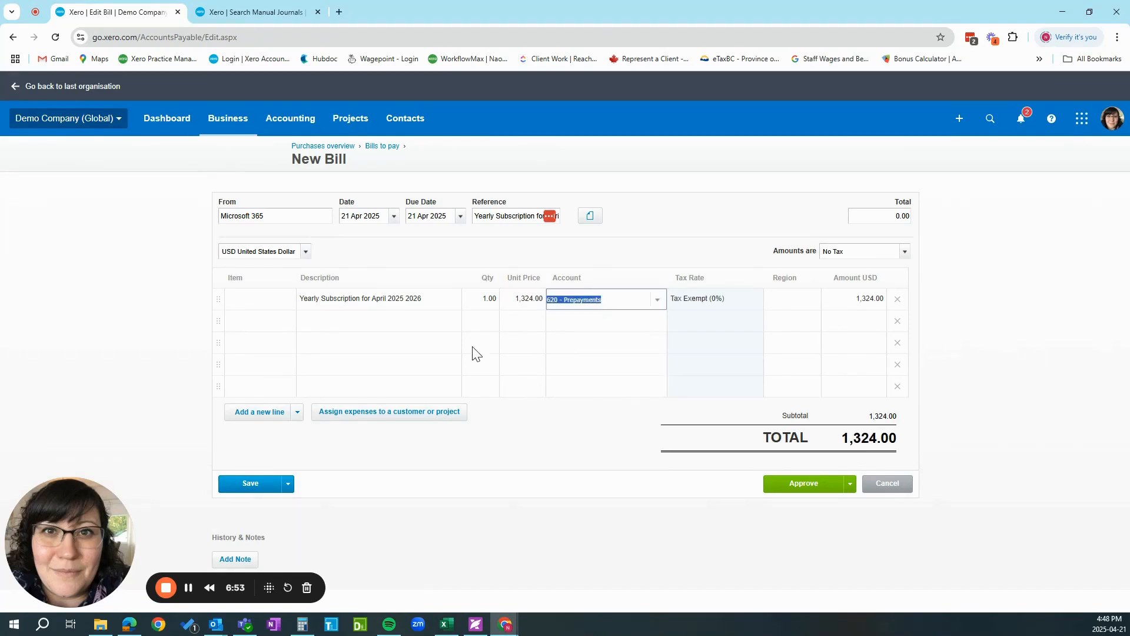
key("Tab")
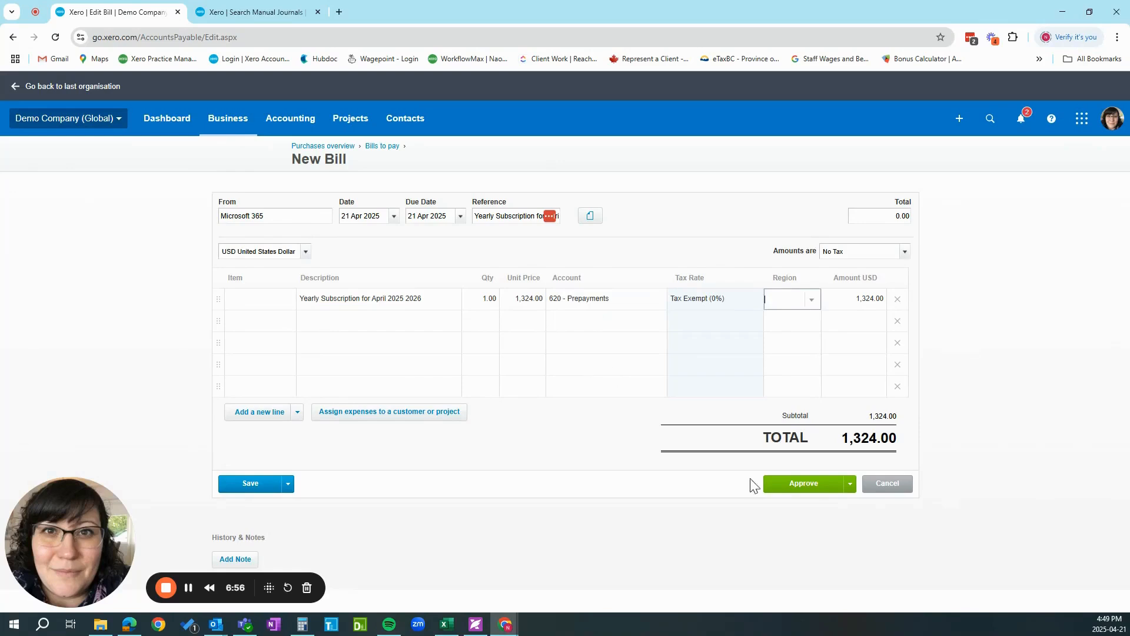
left_click(791, 488)
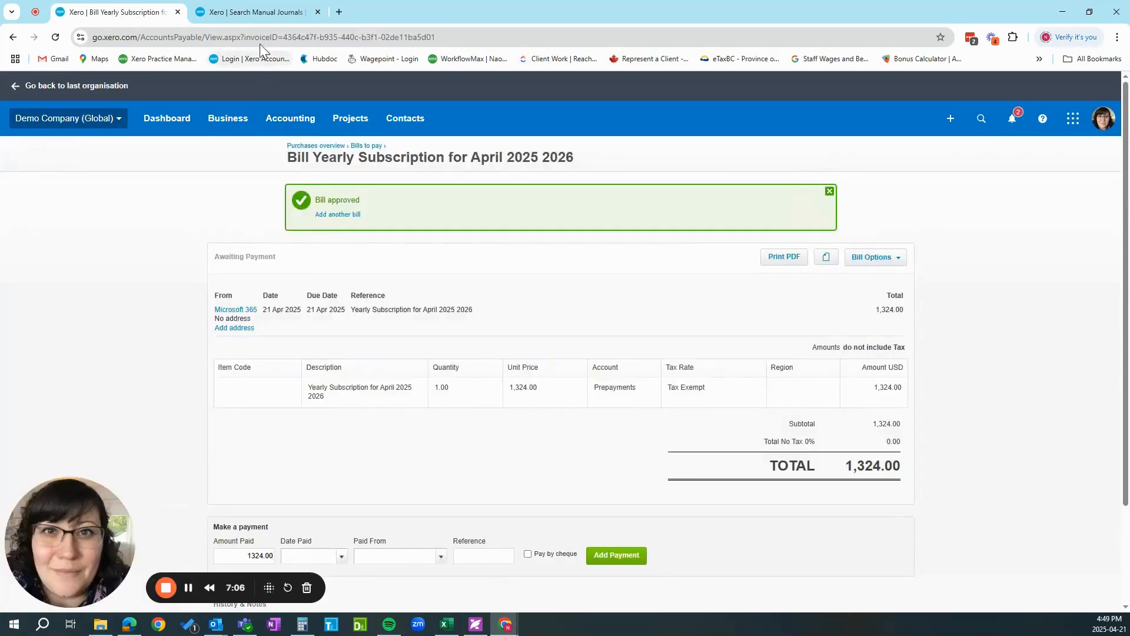
Start a new repeating journal first dated 21 Apr 2025, repeating every 1 month until 22 Mar 2026, and set it to Post.
left_click(259, 12)
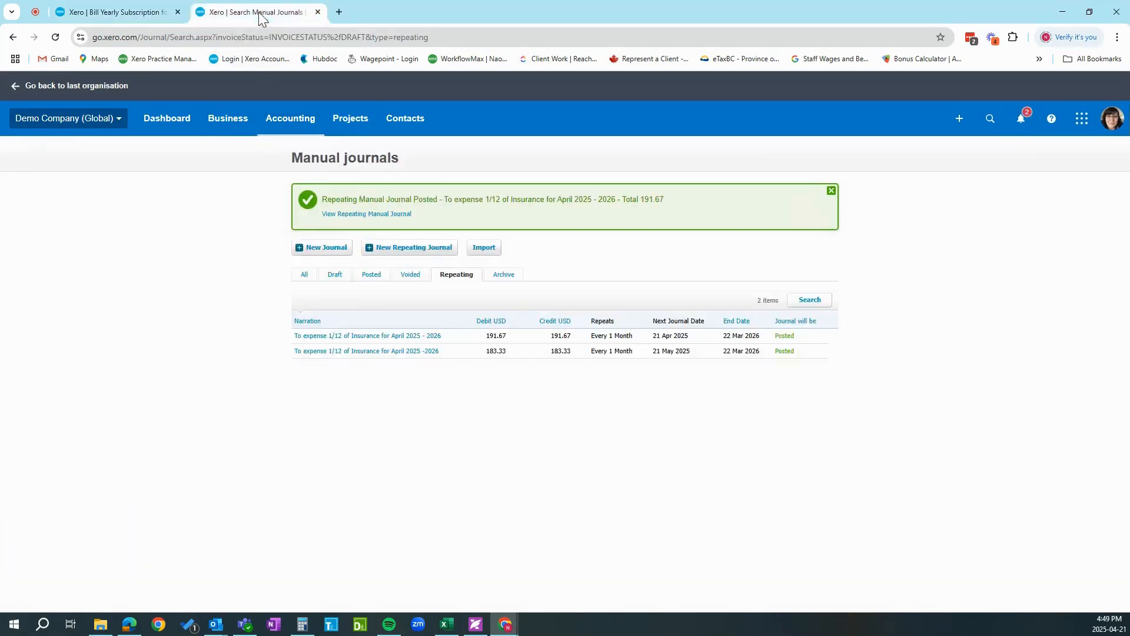
left_click(426, 248)
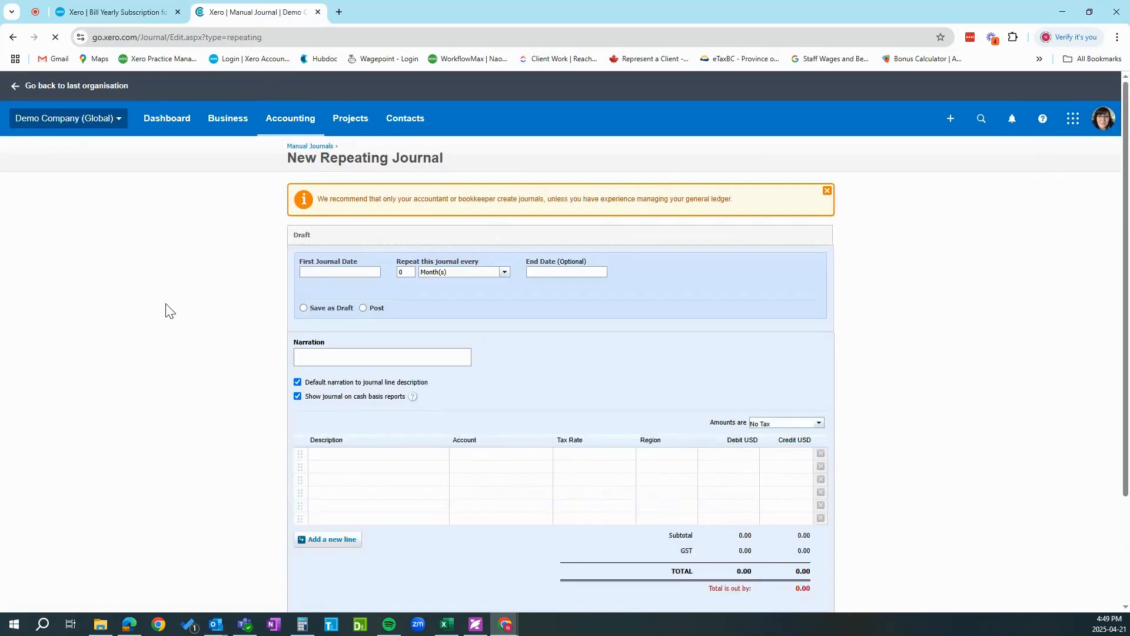
left_click(322, 272)
type("21")
left_click(527, 272)
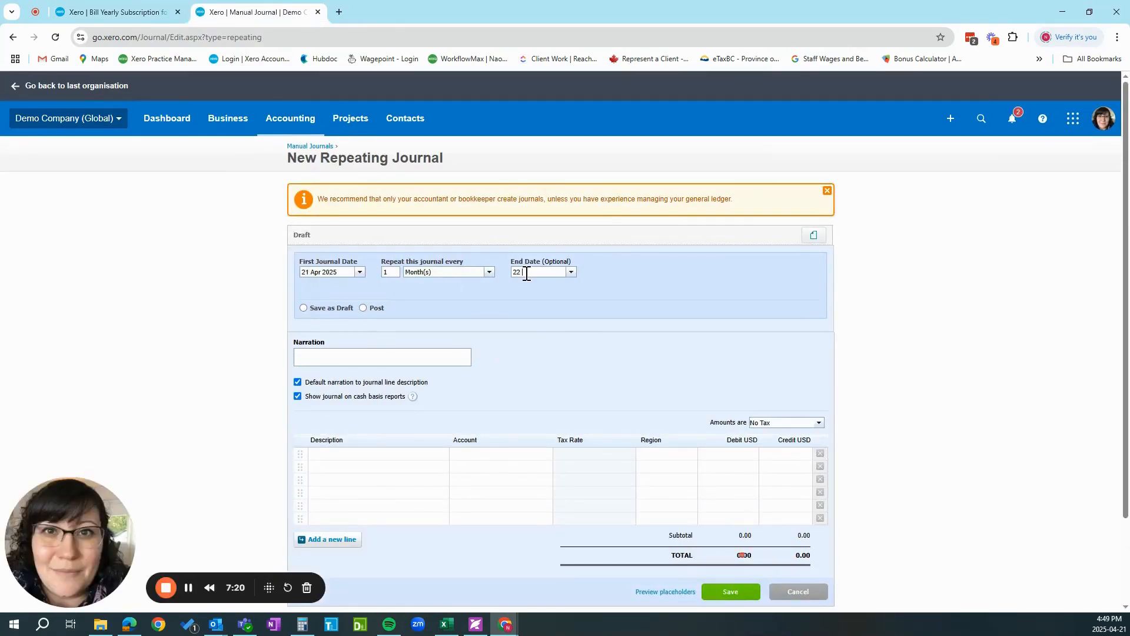
type("22 Mar 2026")
left_click(363, 308)
left_click(686, 375)
Enter the journal narration "To expense 1/12 Microsoft 365 Yearly Subscription for April 2025 2026".
left_click(368, 355)
type("To expense 1/12")
type("Yearly Subscription for April 2025 2026")
left_click(344, 353)
type("Microsoft ")
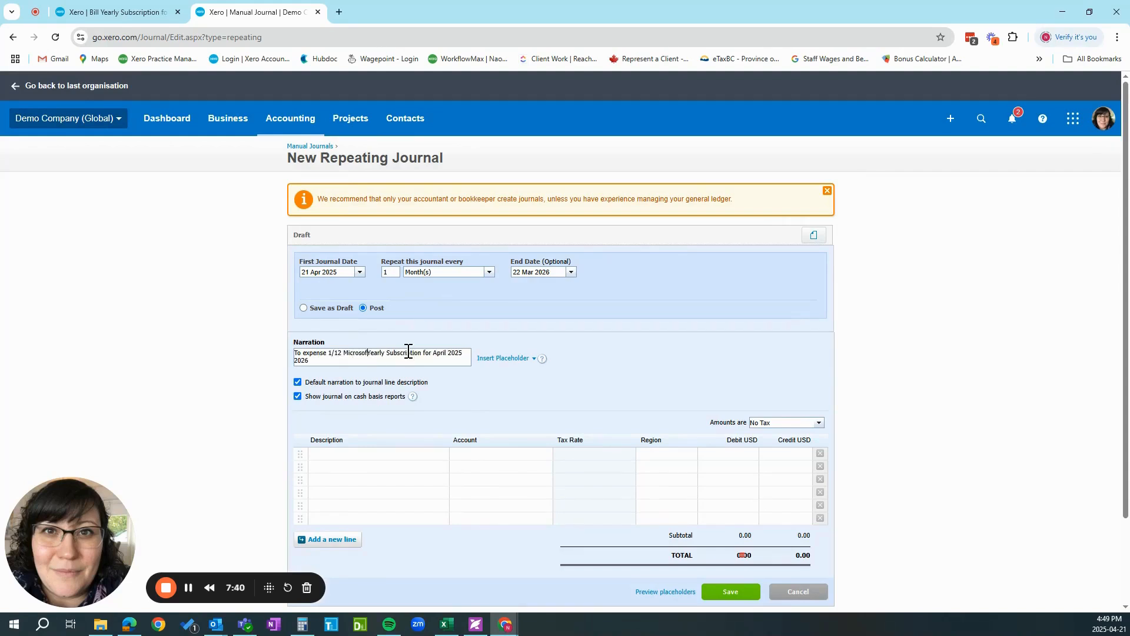
type("365")
Set the journal's amounts to Tax Inclusive.
left_click(820, 426)
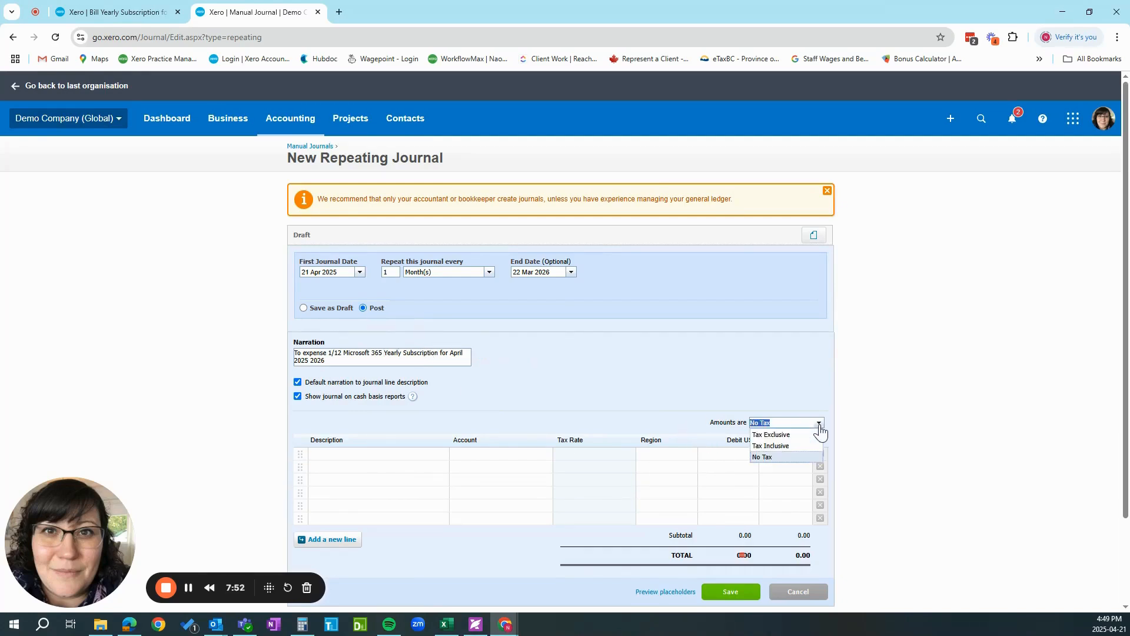
left_click(788, 446)
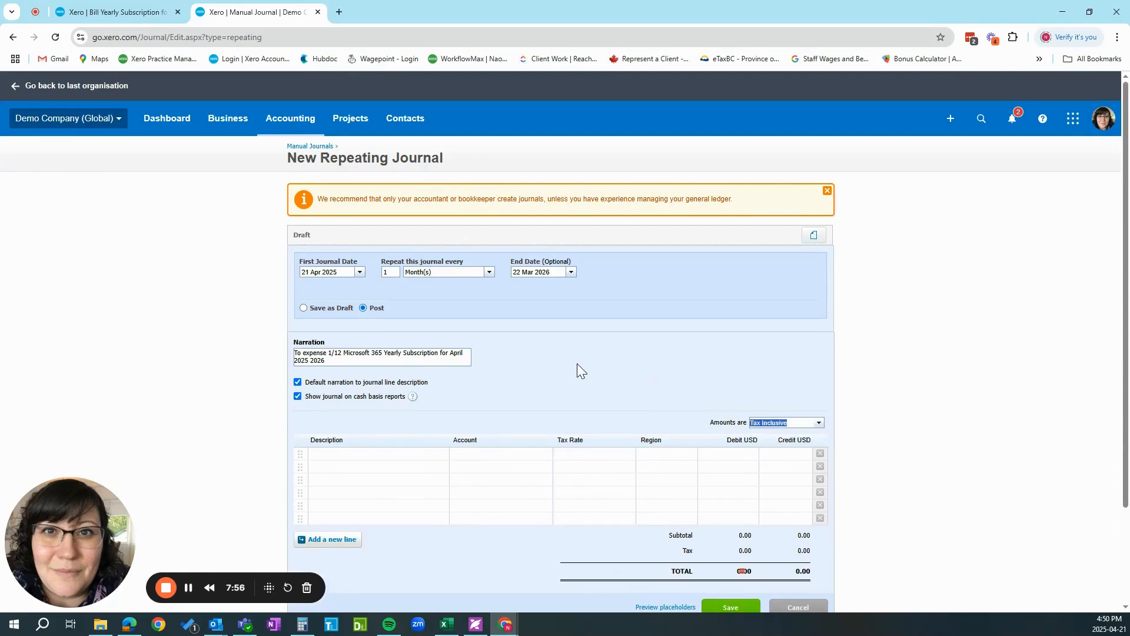
left_click(187, 590)
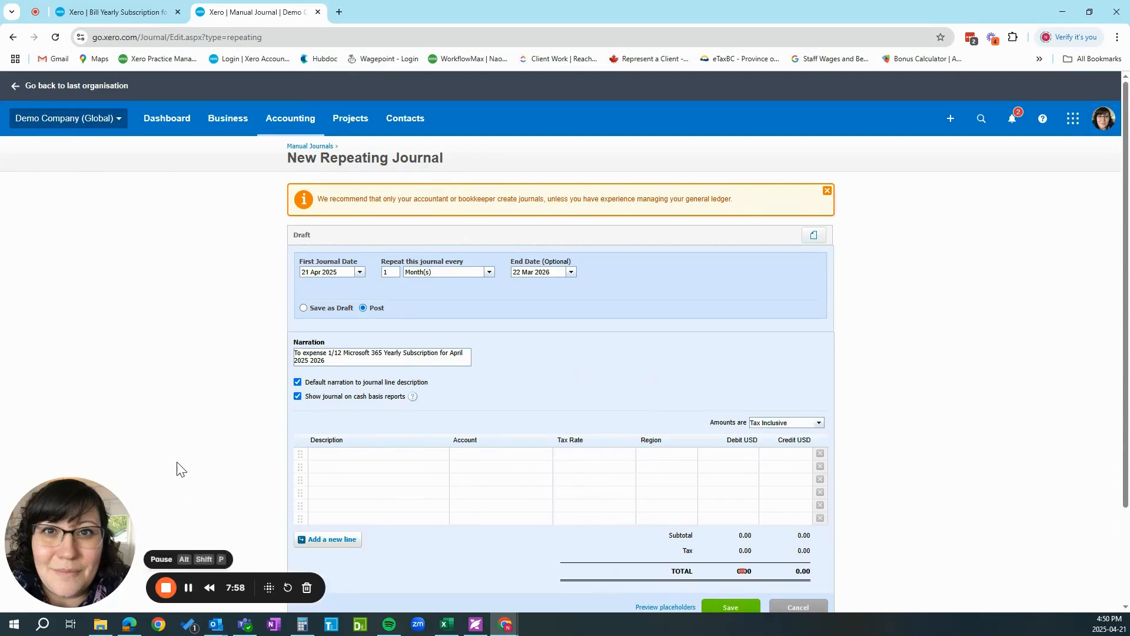
Assign account 453 - Office Expenses and the tax rate MB - GST/RST on Purchases (12%) to the first journal line.
left_click(493, 454)
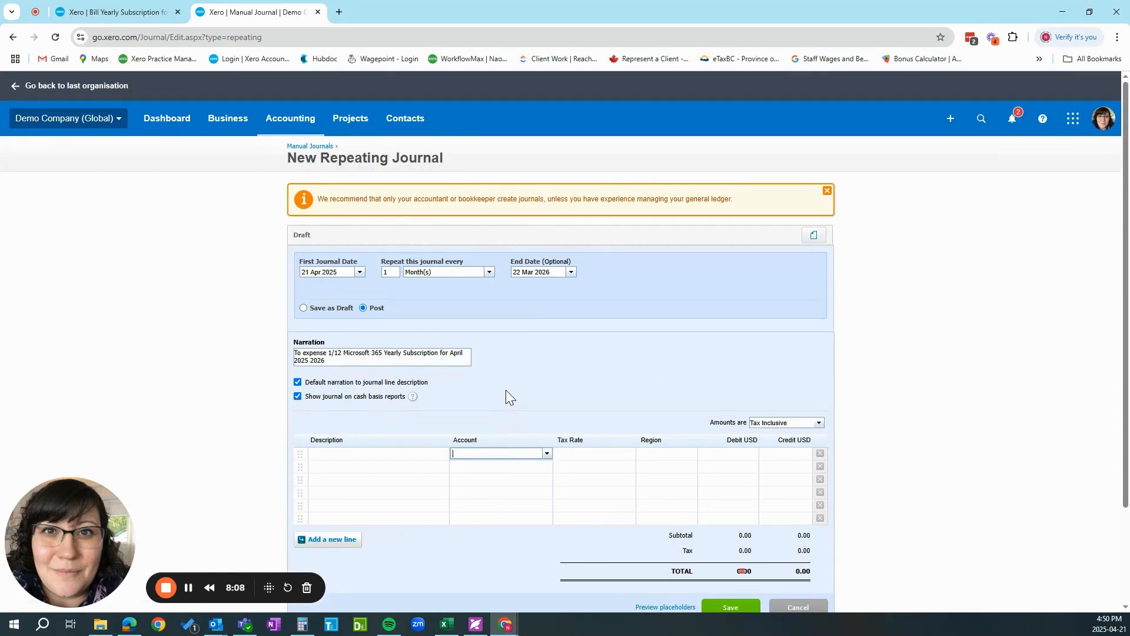
type("s")
key("BackSpace")
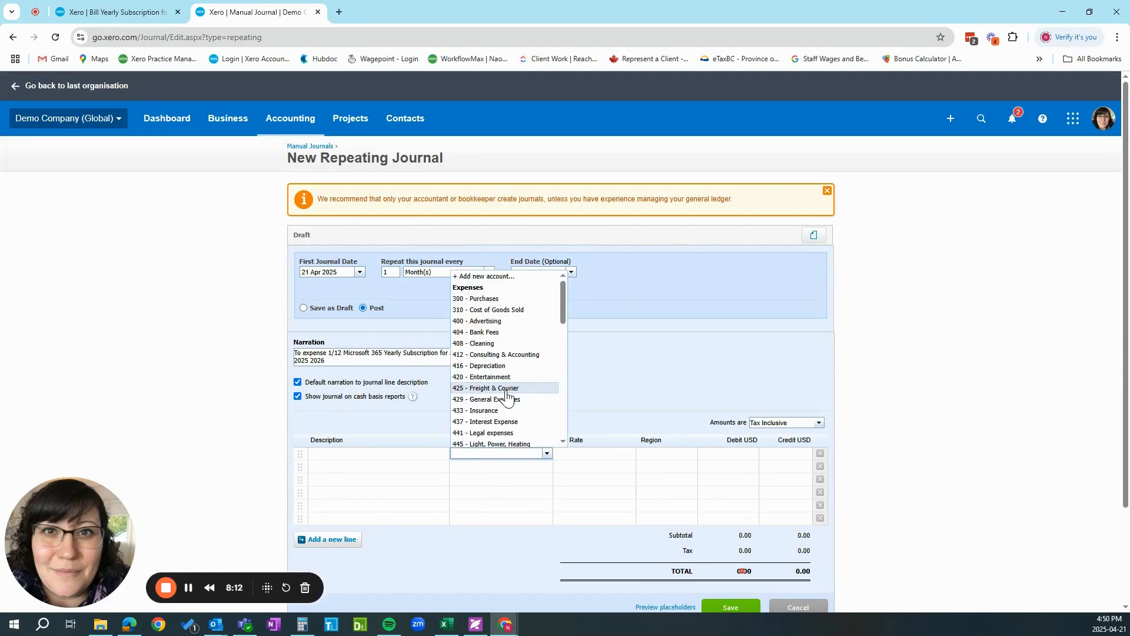
type("offic")
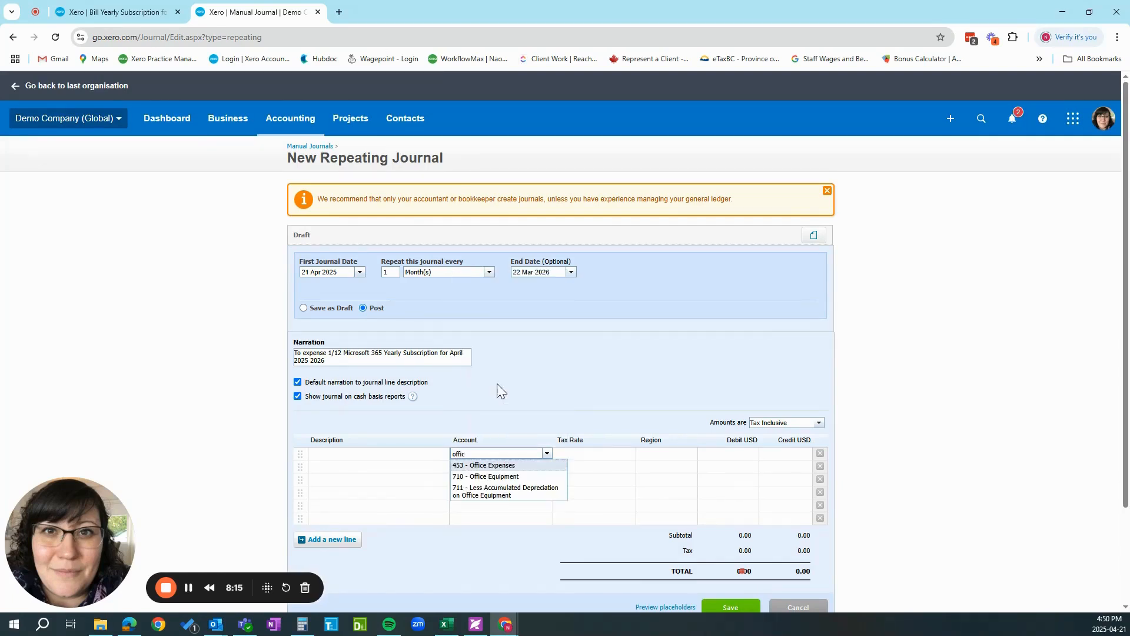
key("Tab")
type("12")
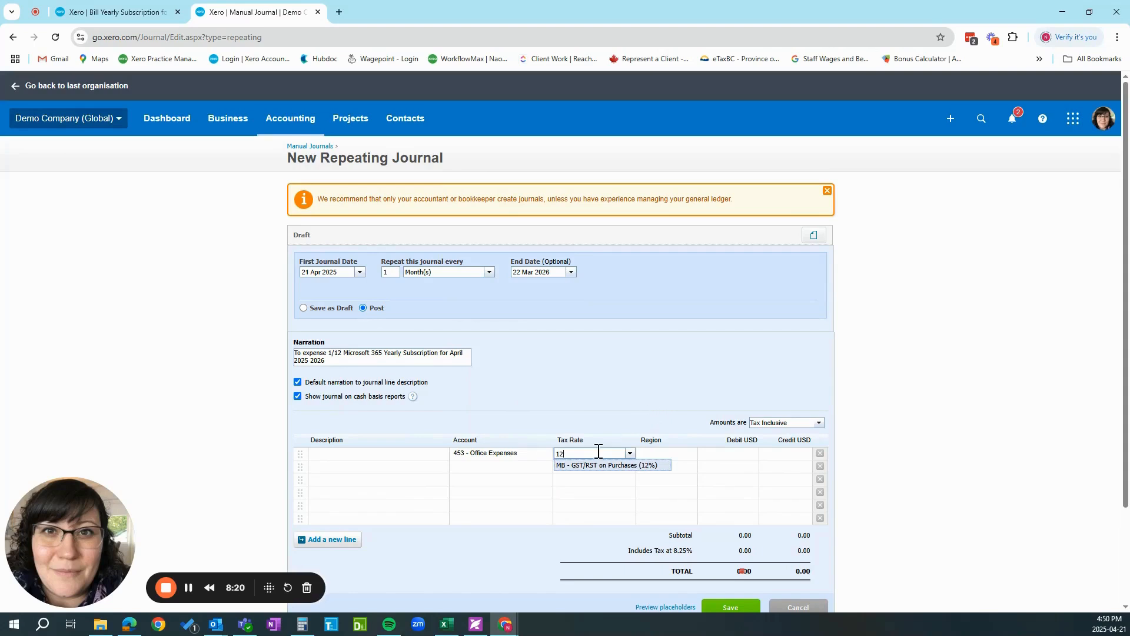
left_click(592, 470)
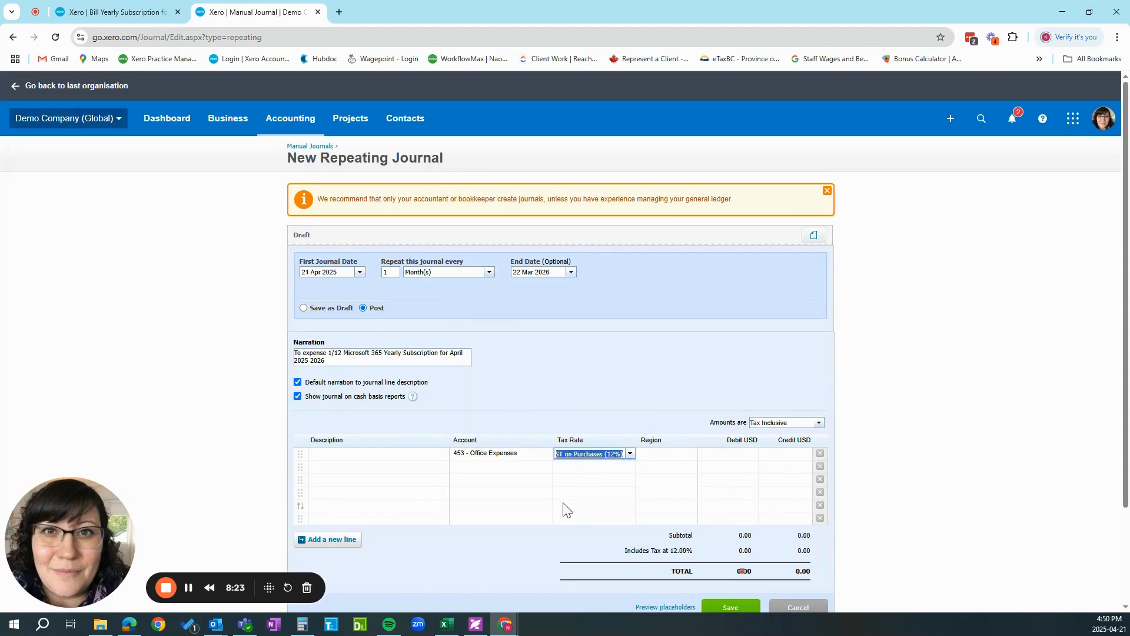
key("Tab")
key("Tab")
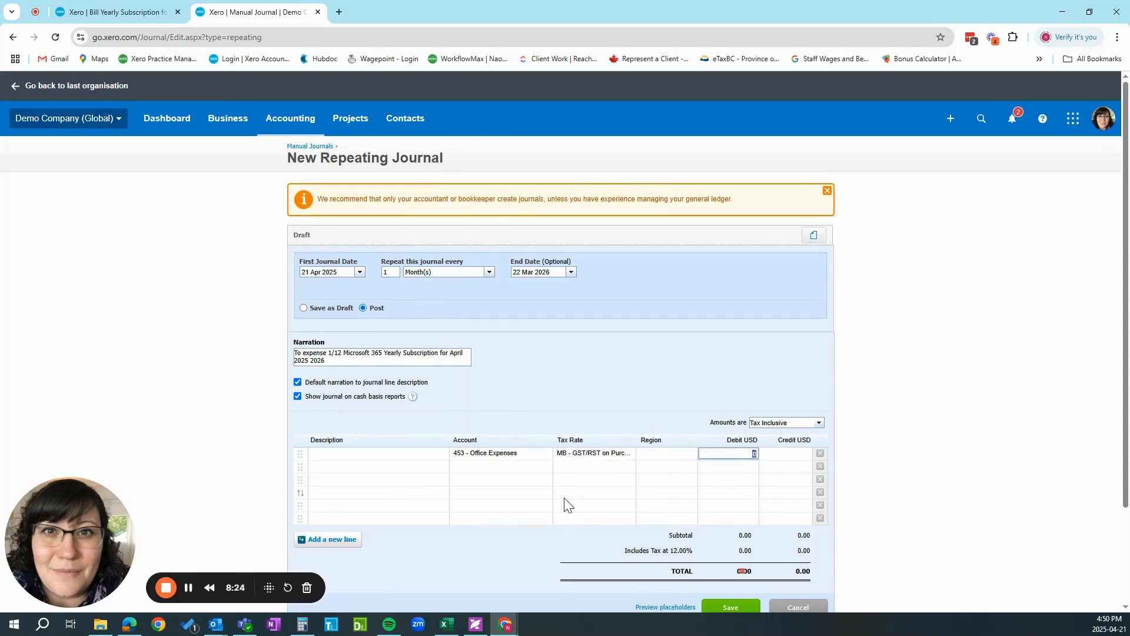
Check the subscription bill's total and divide 1324 by 12 in Calculator to get the monthly expense.
left_click(150, 13)
left_click(302, 624)
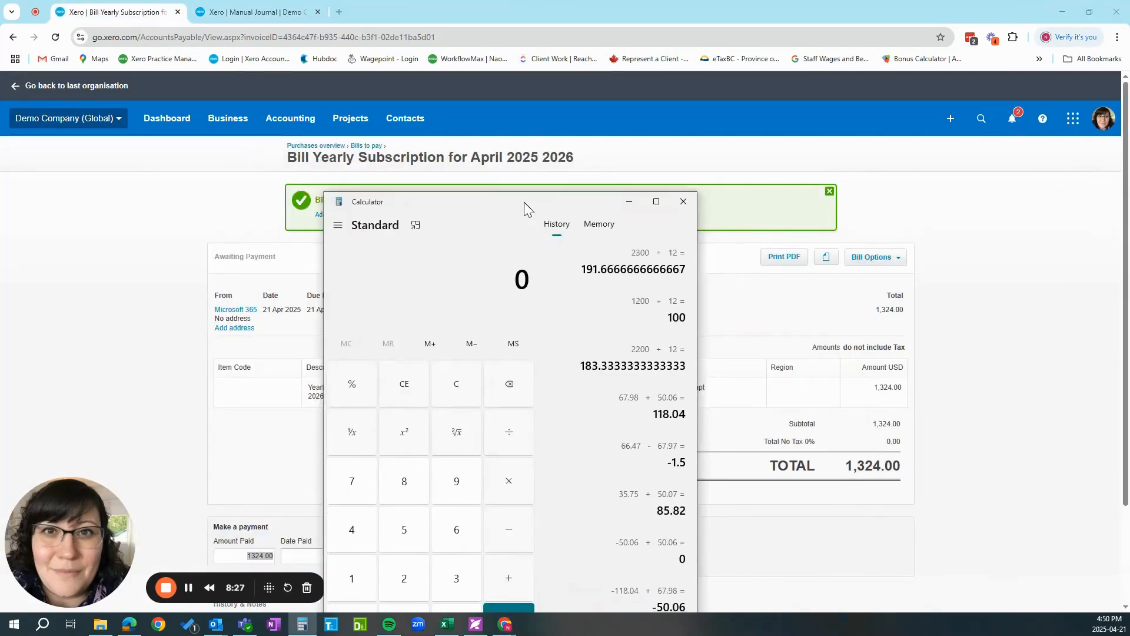
left_click_drag(524, 203, 479, 142)
type("1324/12")
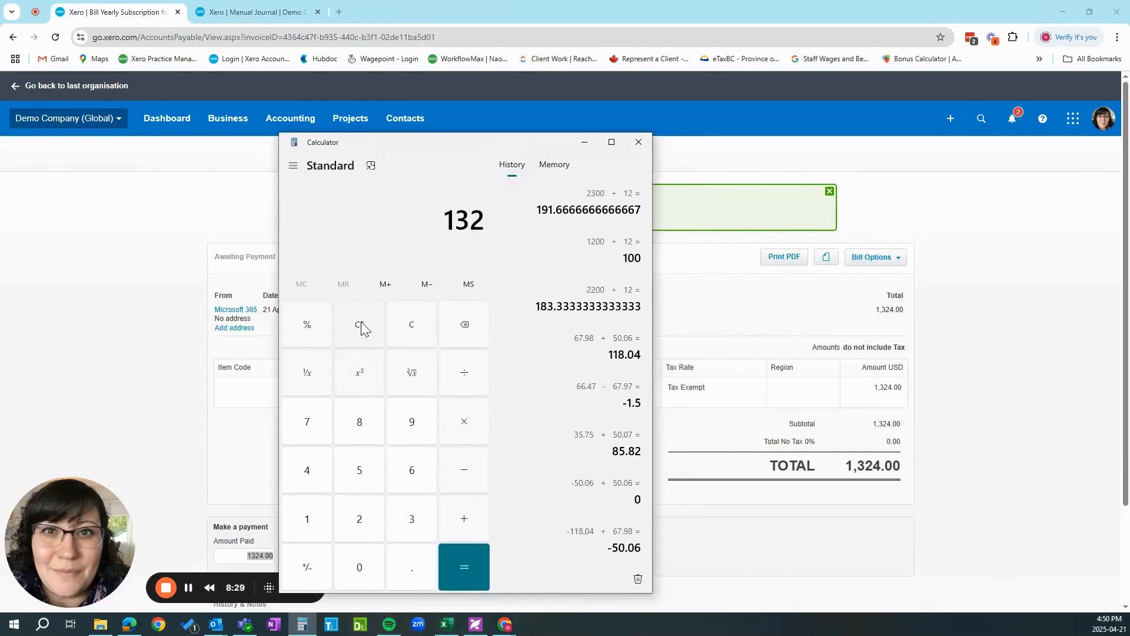
key("Return")
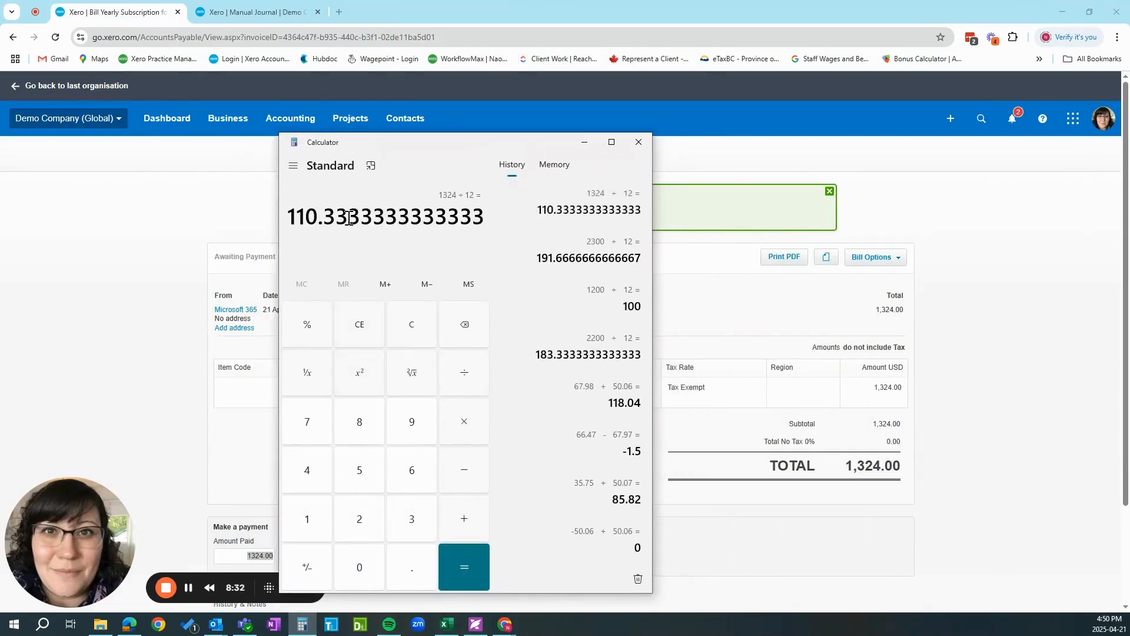
left_click_drag(385, 142, 1129, 183)
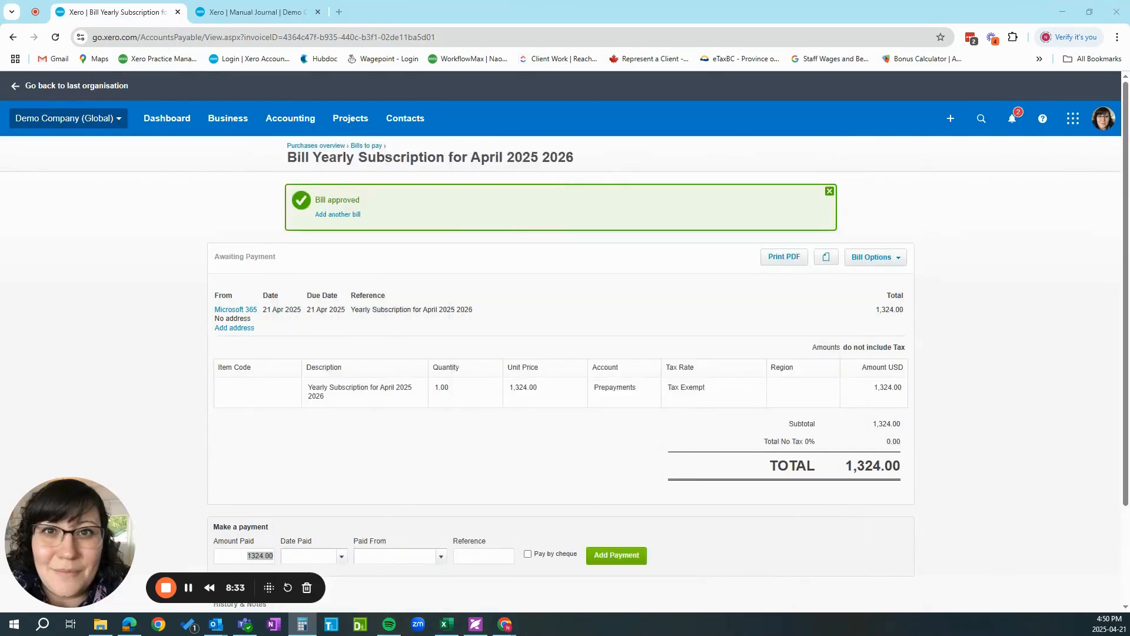
Set the Office Expenses line's debit to 110.33 and assign account 620 - Prepayments to the second line as the balancing credit.
left_click(264, 14)
left_click(510, 470)
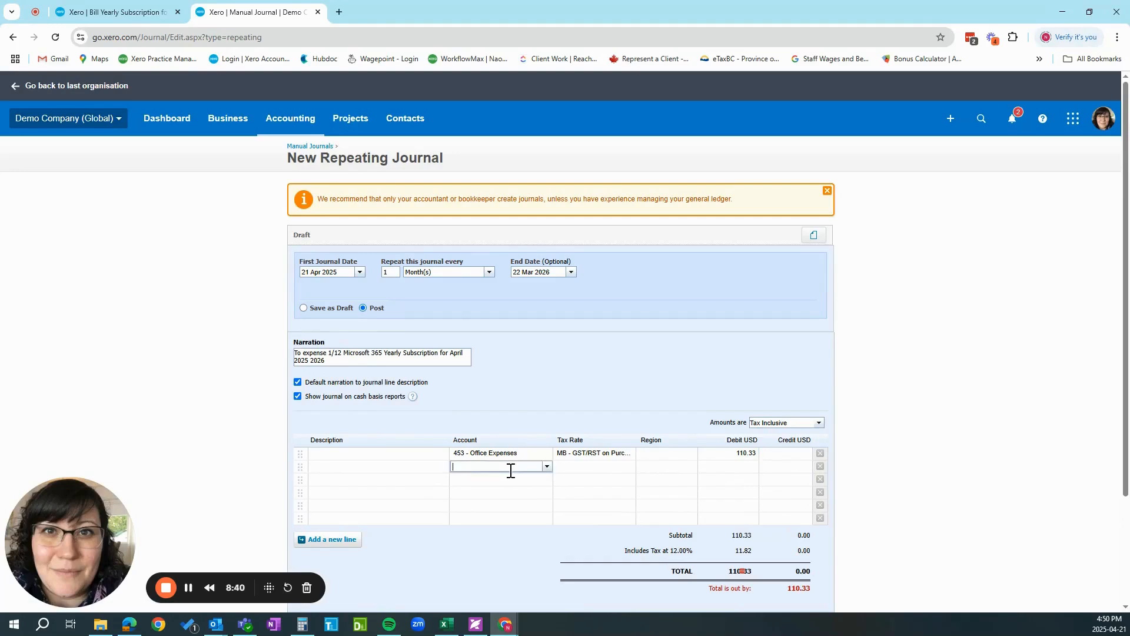
type("pre")
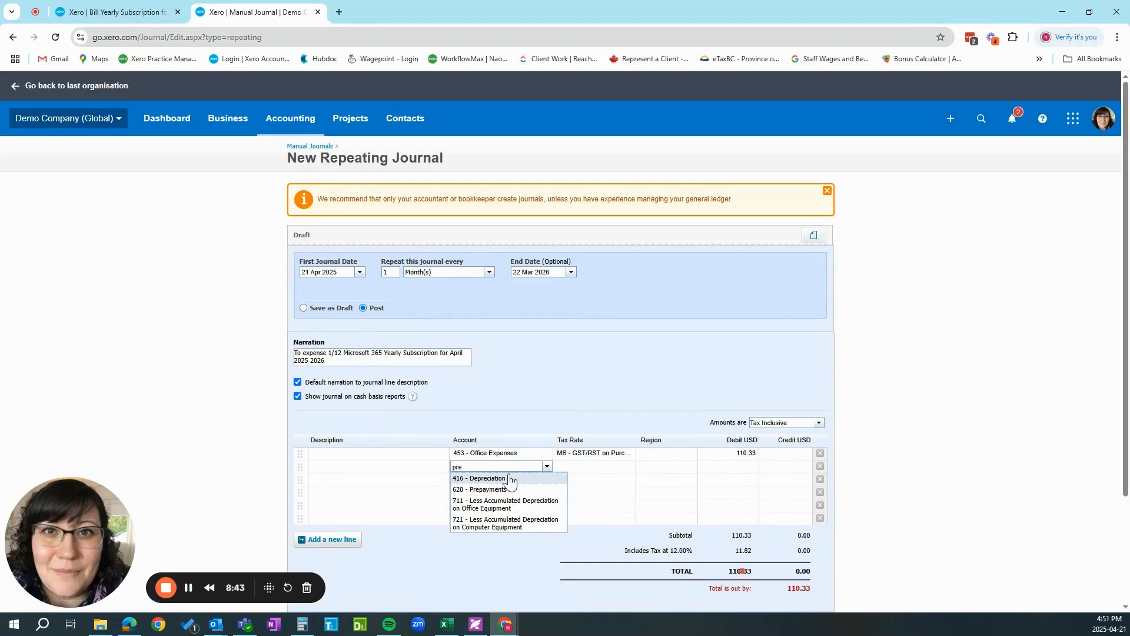
left_click(495, 490)
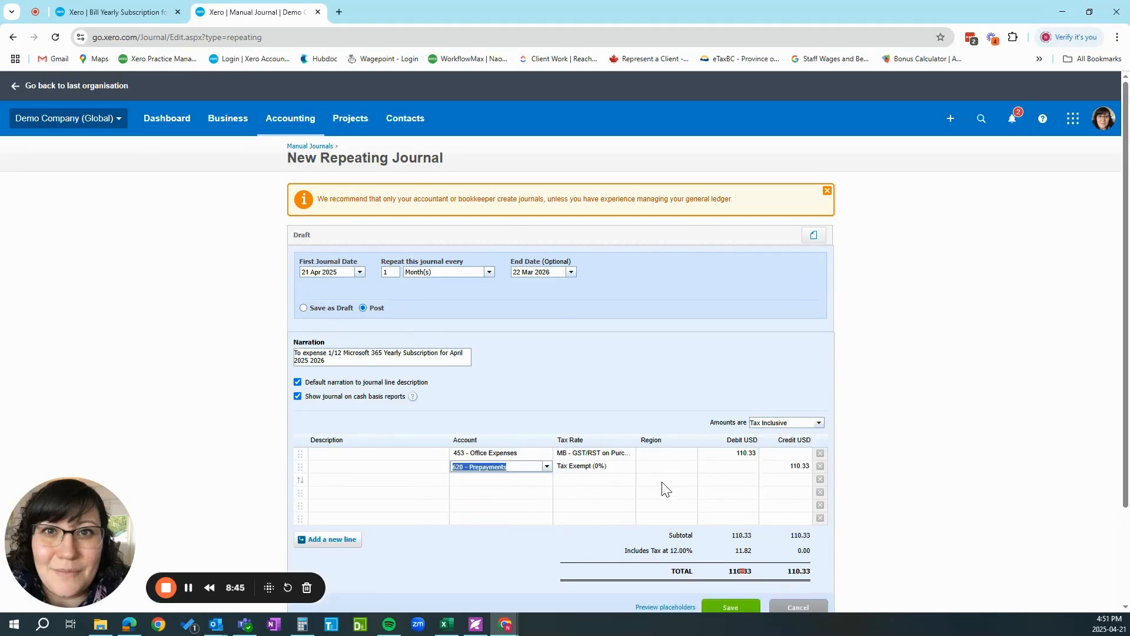
Check the Microsoft 365 bill's account and tax rate against the journal lines, and save the repeating journal.
scroll(665, 489, "down", 1)
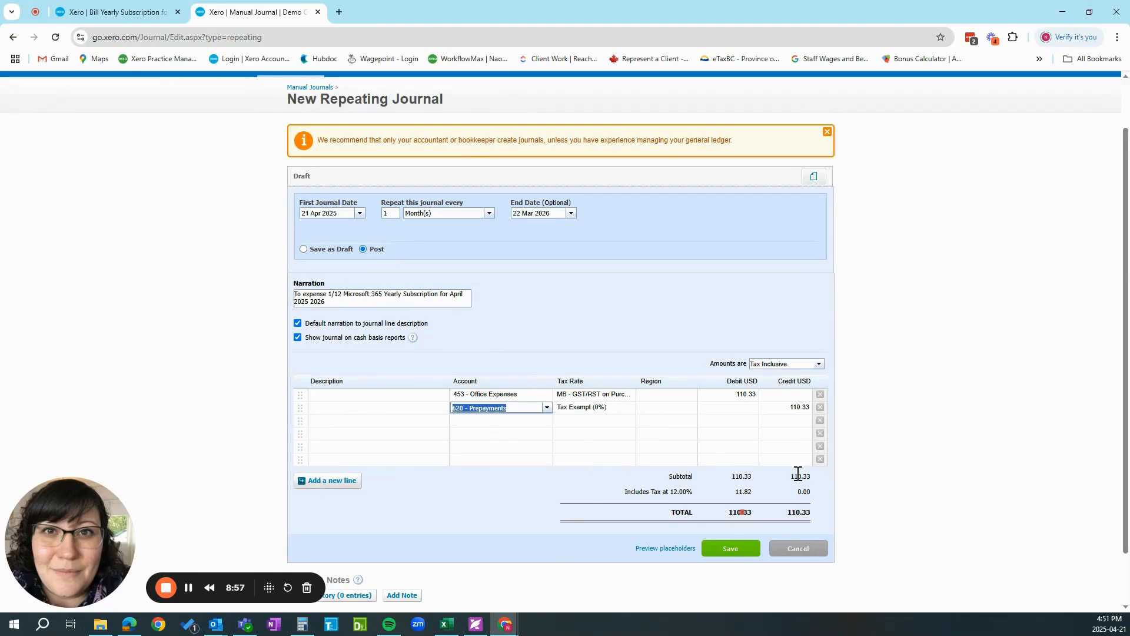
left_click(142, 13)
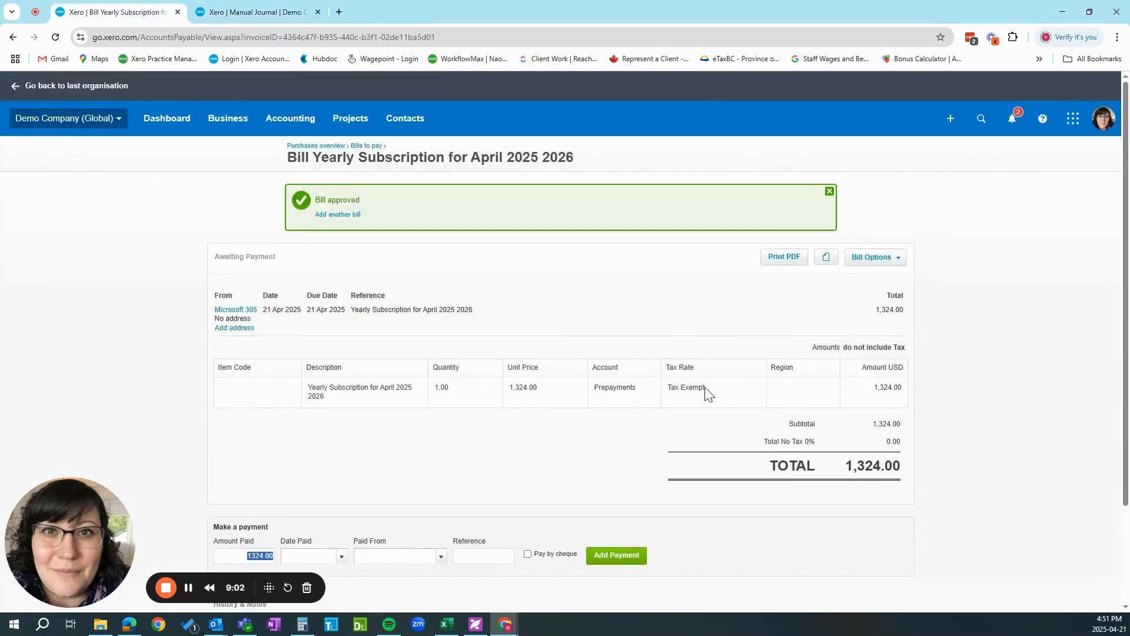
left_click(252, 15)
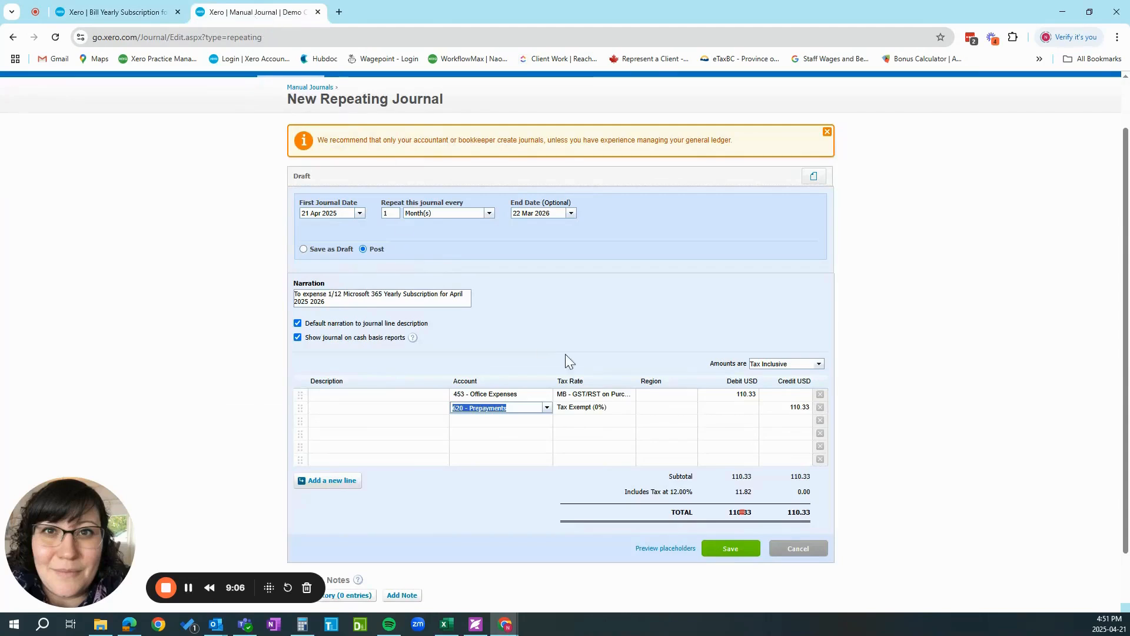
left_click(723, 552)
left_click(724, 555)
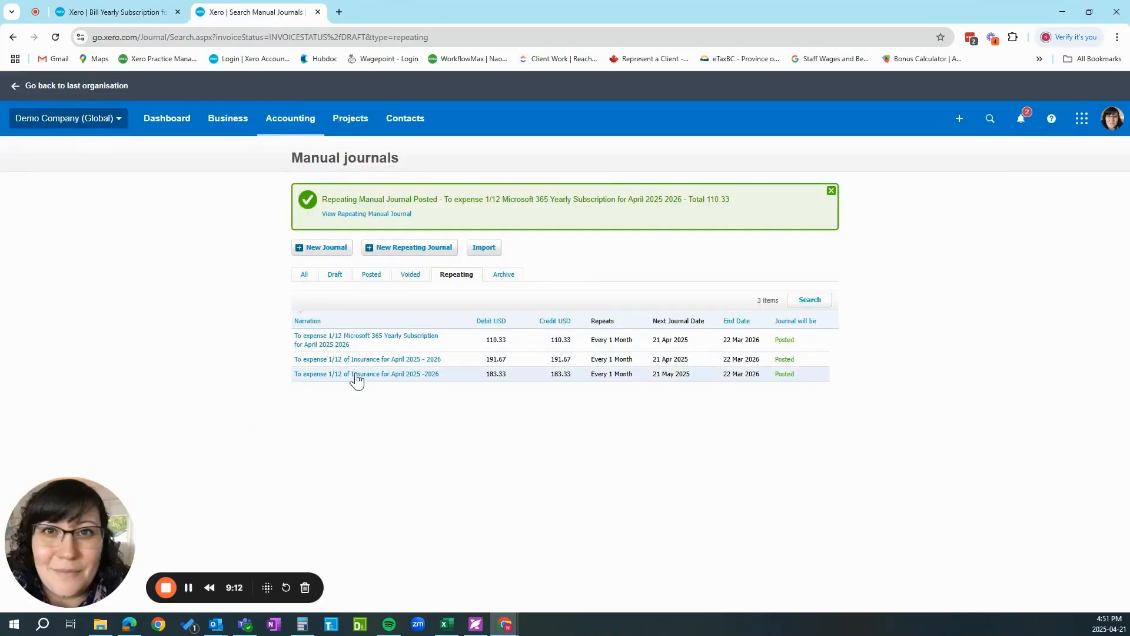
Open the saved Microsoft 365 Yearly Subscription repeating journal and review its schedule, accounts and amounts.
left_click(341, 352)
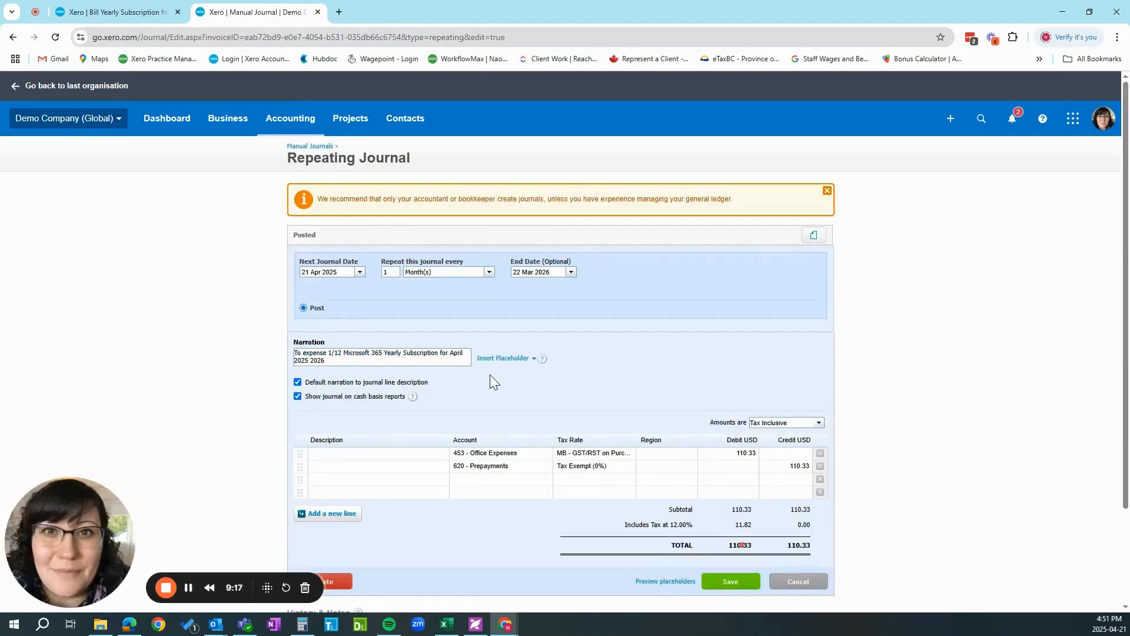
scroll(490, 375, "down", 1)
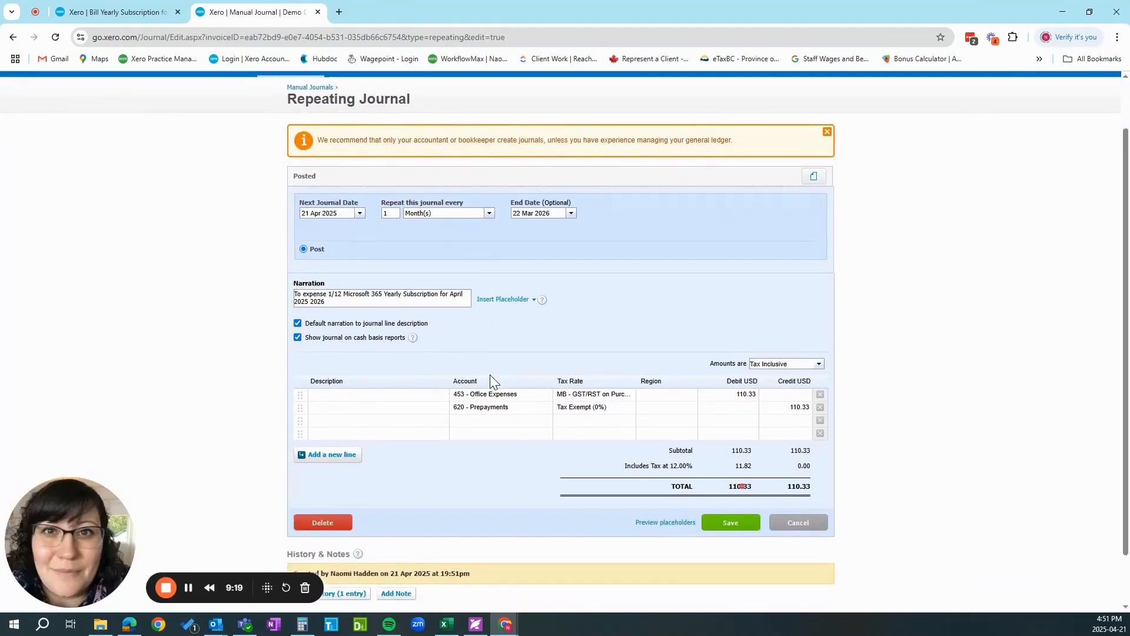